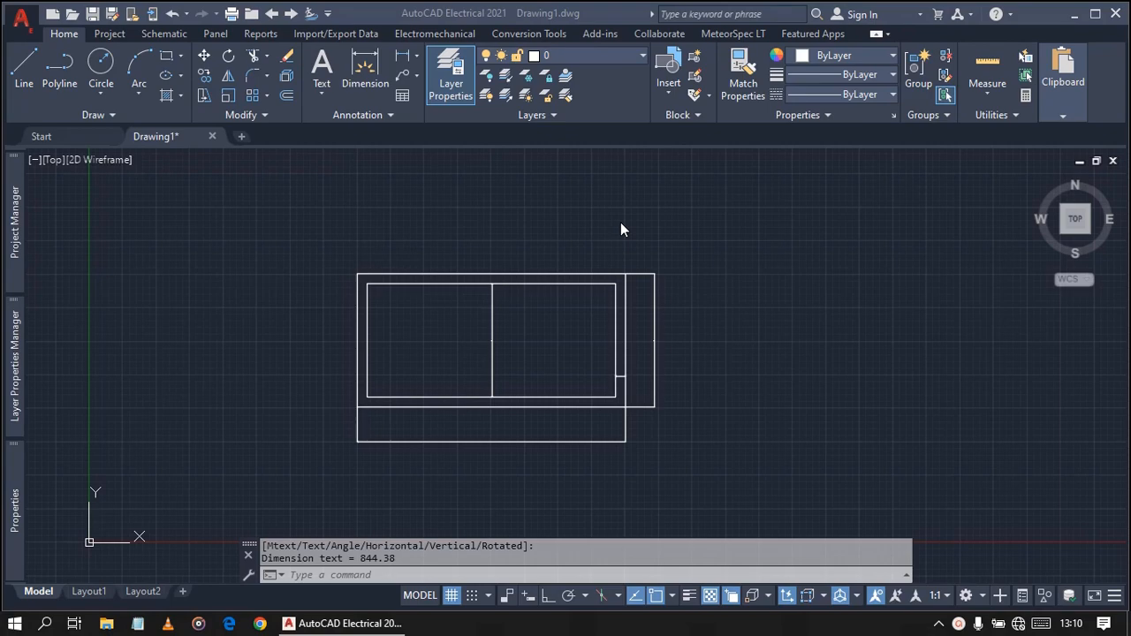
Examine the dimensioned plan, including the short dimension between the inner and outer rectangles near the lower-right corner.
scroll(553, 230, down, 2)
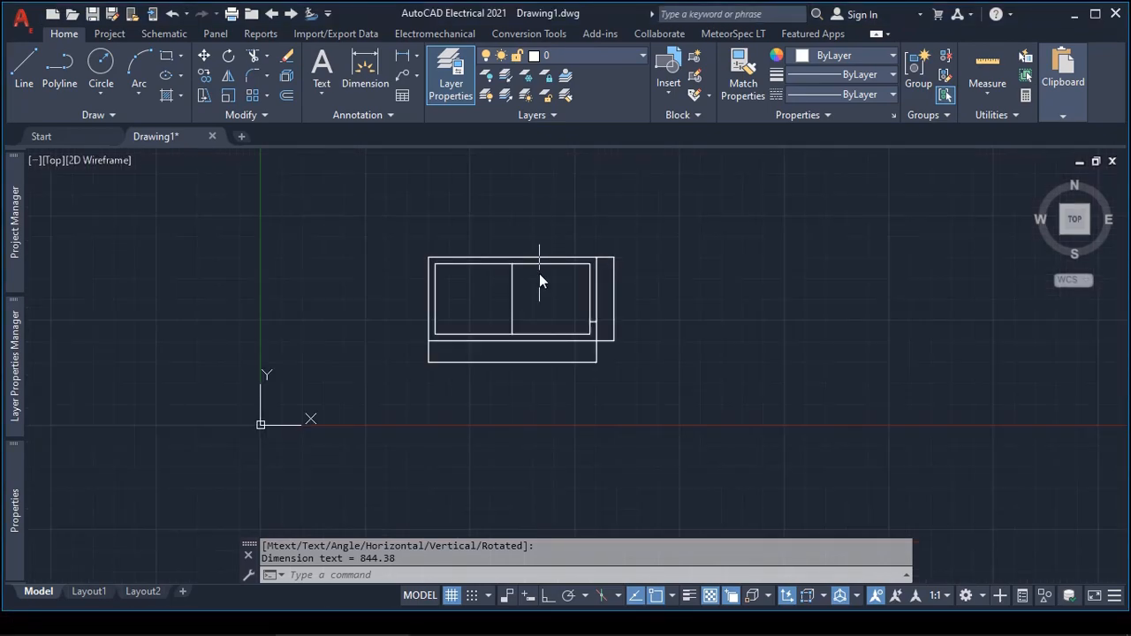
scroll(560, 244, up, 4)
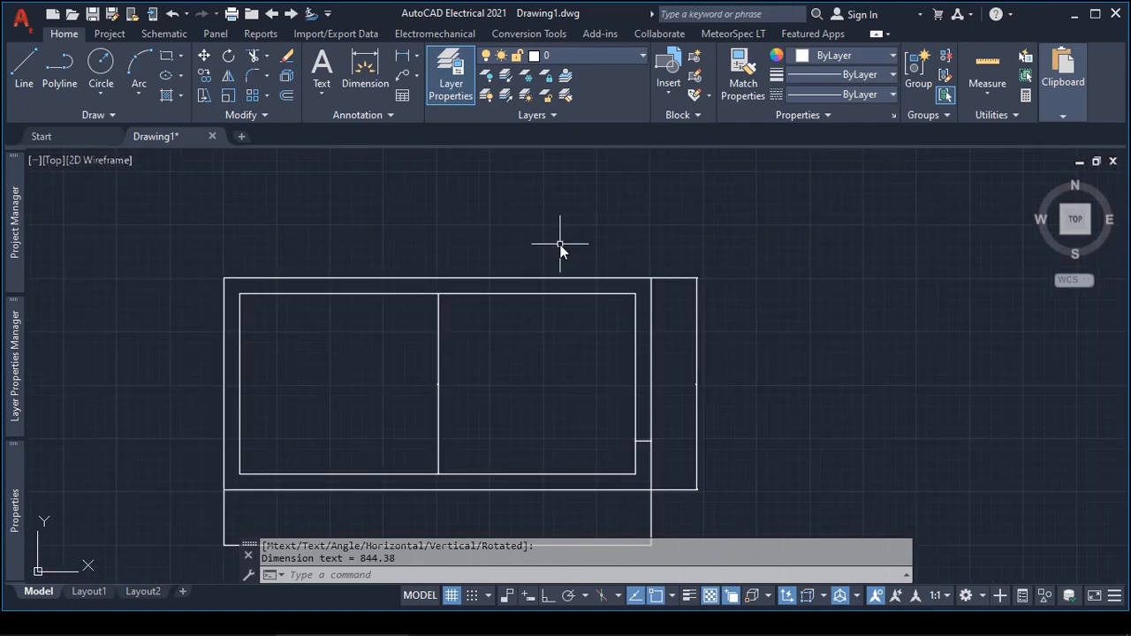
middle_drag(498, 354, 546, 293)
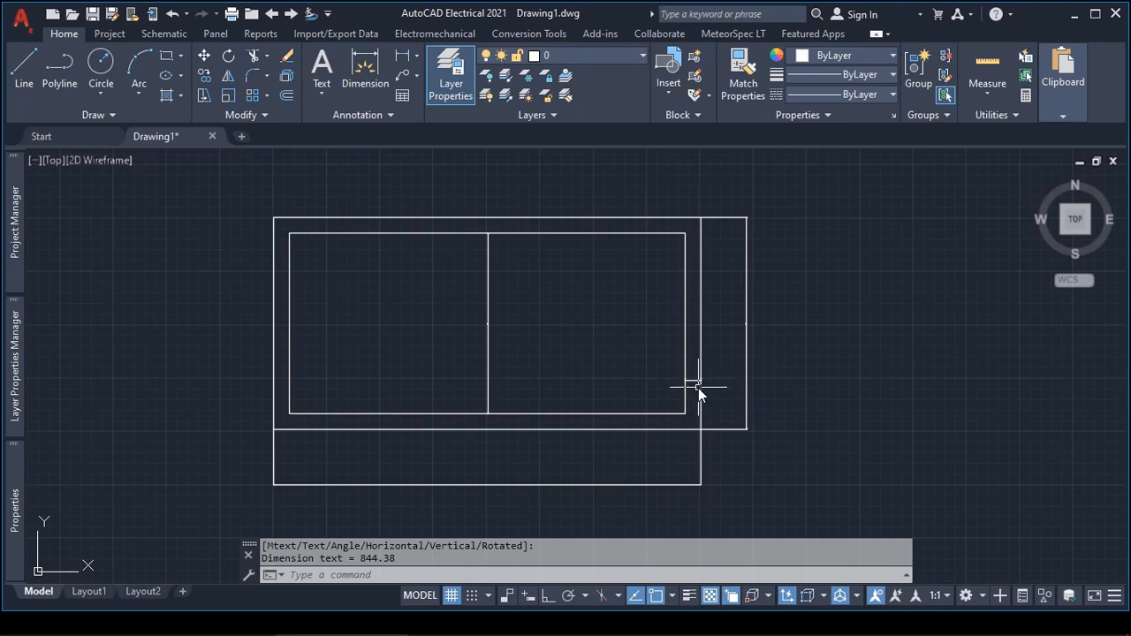
scroll(698, 388, up, 5)
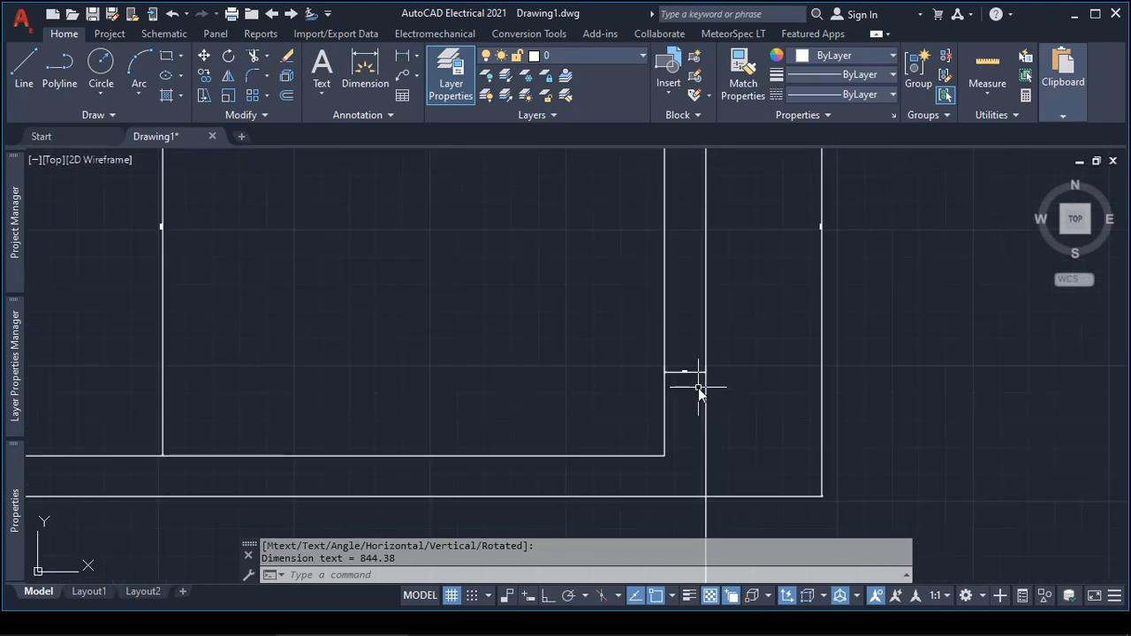
scroll(383, 385, down, 2)
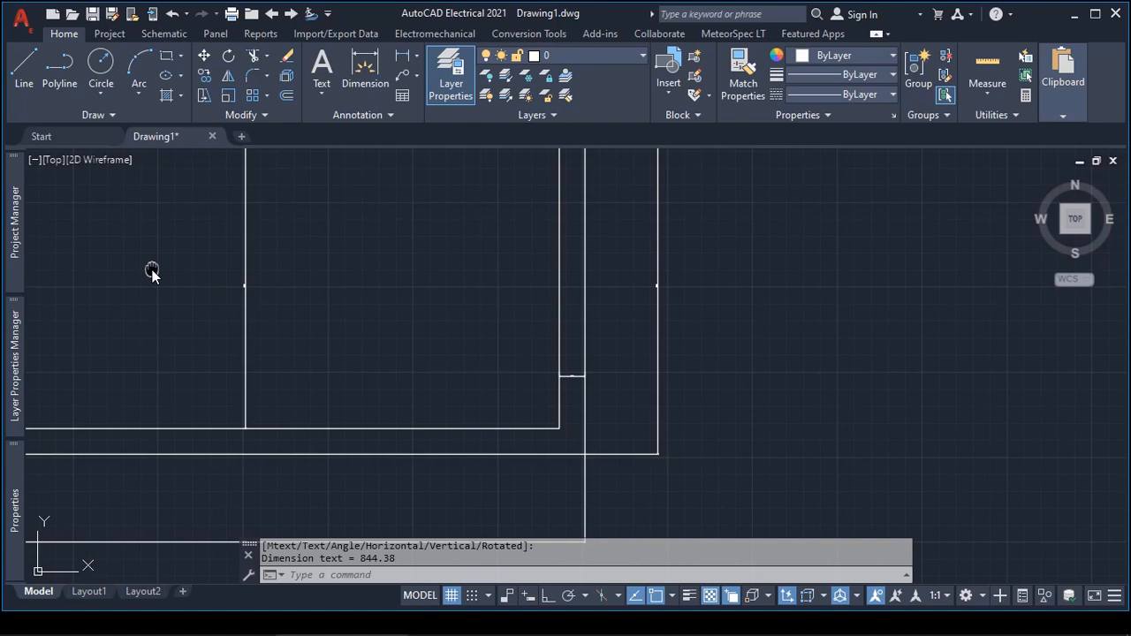
mouse_move(152, 273)
middle_down()
mouse_move(323, 341)
mouse_move(369, 296)
middle_up()
scroll(369, 300, down, 2)
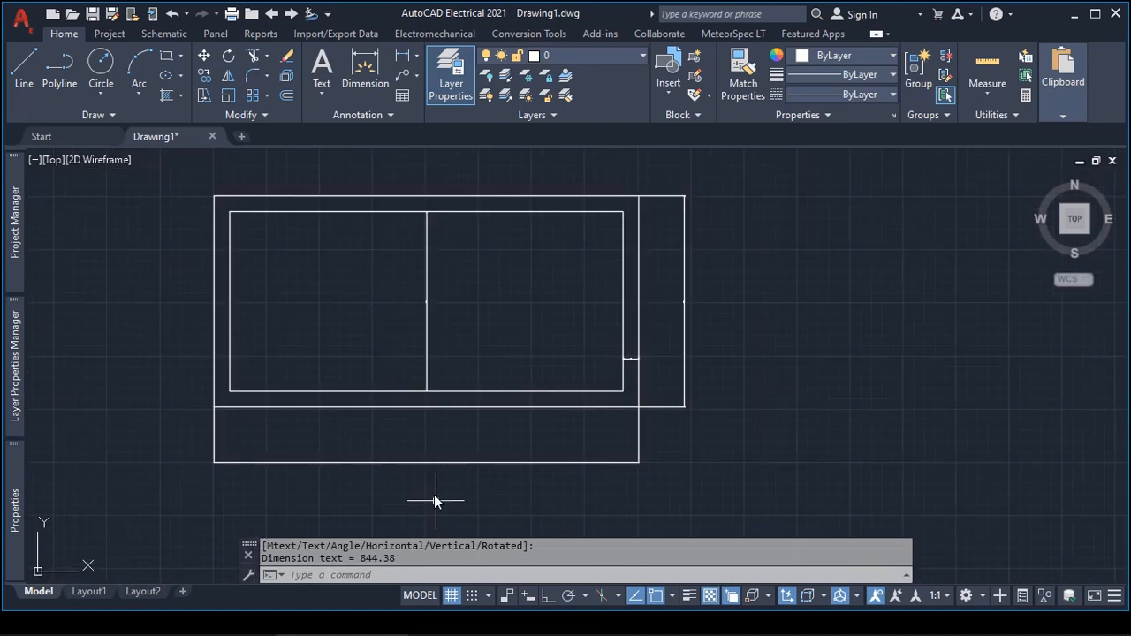
Select the horizontal dimension below the plan and the vertical dimension beside it, and open their properties.
scroll(435, 500, up, 2)
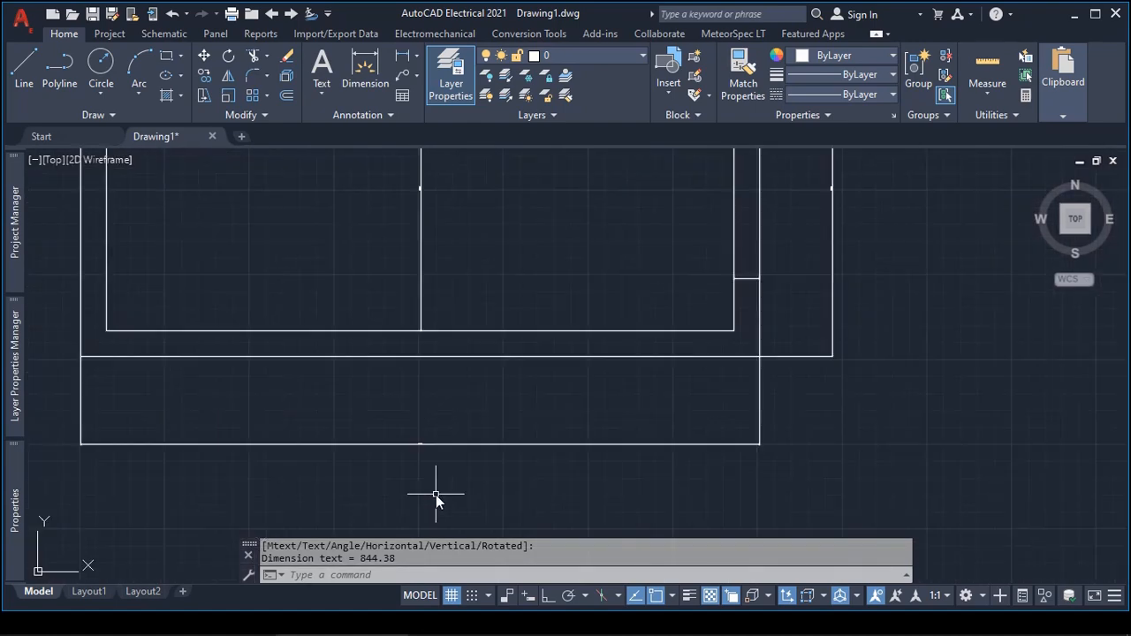
click(457, 445)
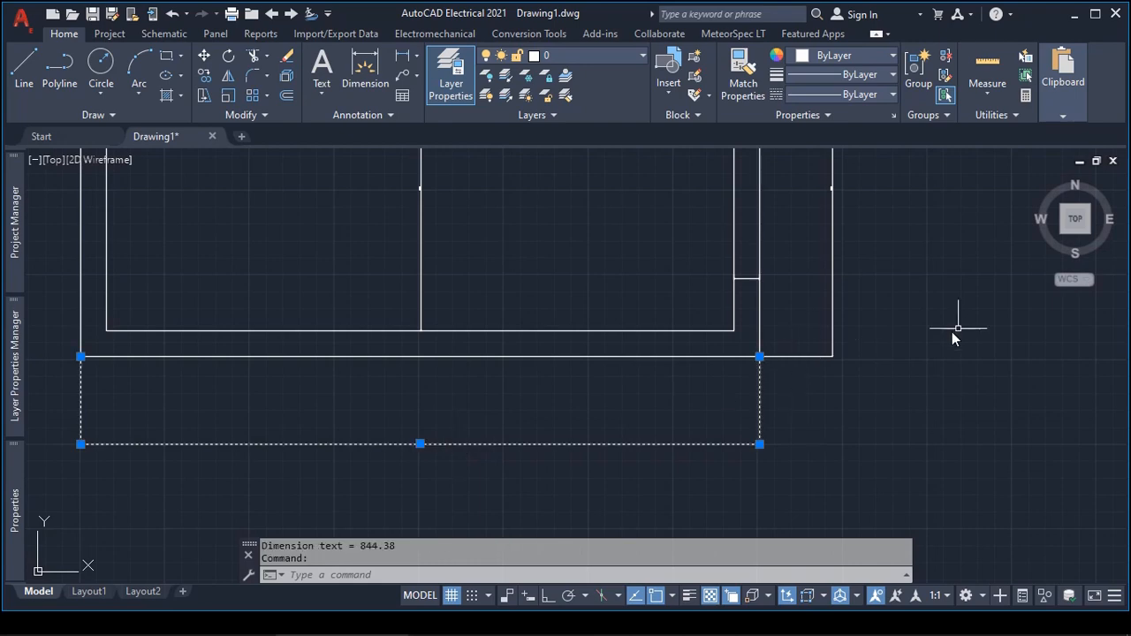
middle_drag(954, 330, 837, 528)
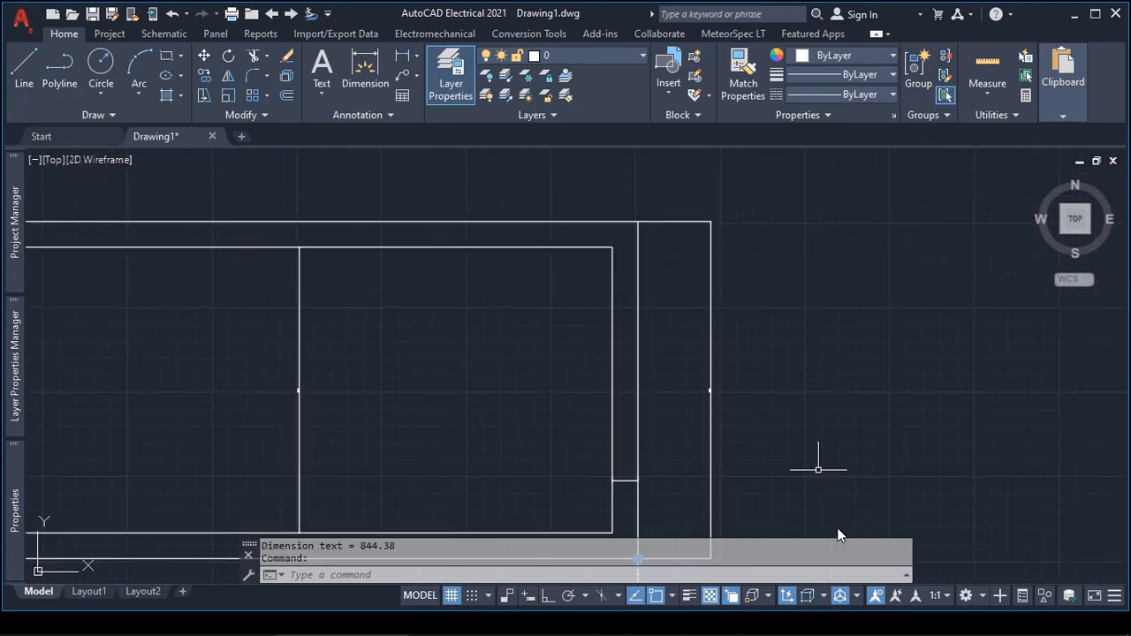
click(712, 316)
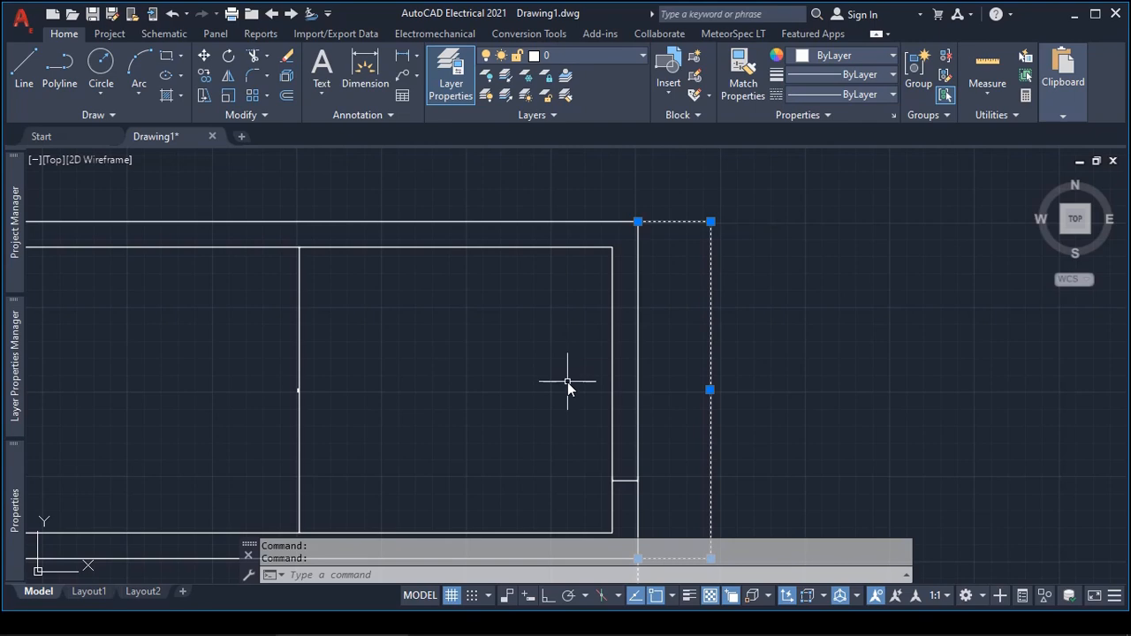
mouse_move(471, 353)
middle_down()
mouse_move(601, 144)
mouse_move(610, 222)
middle_up()
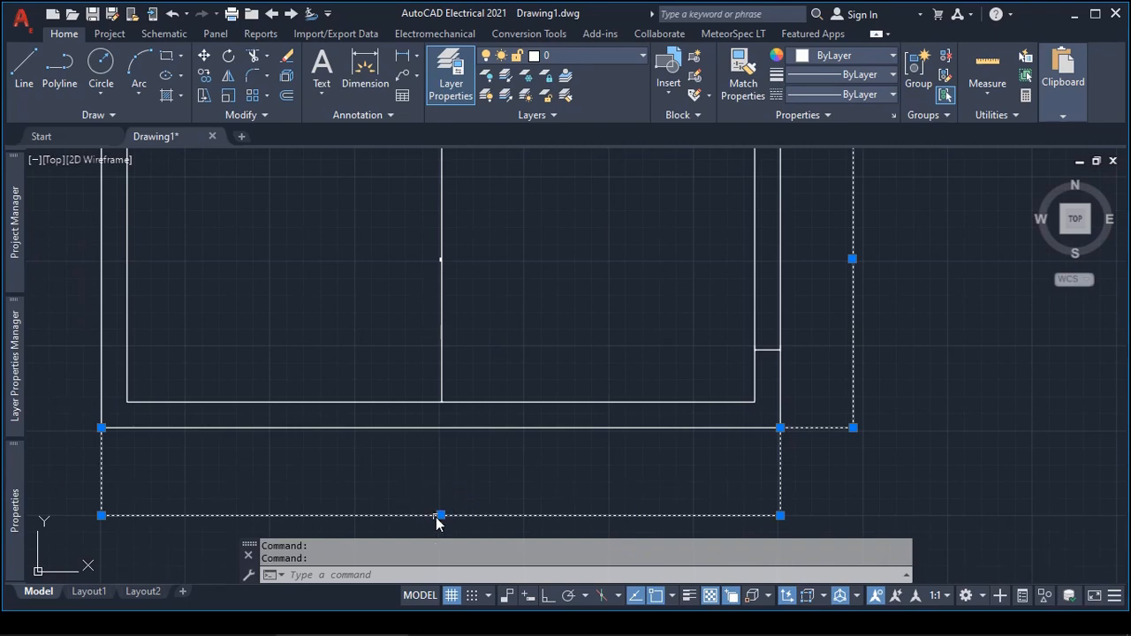
mouse_move(440, 516)
right_click(405, 518)
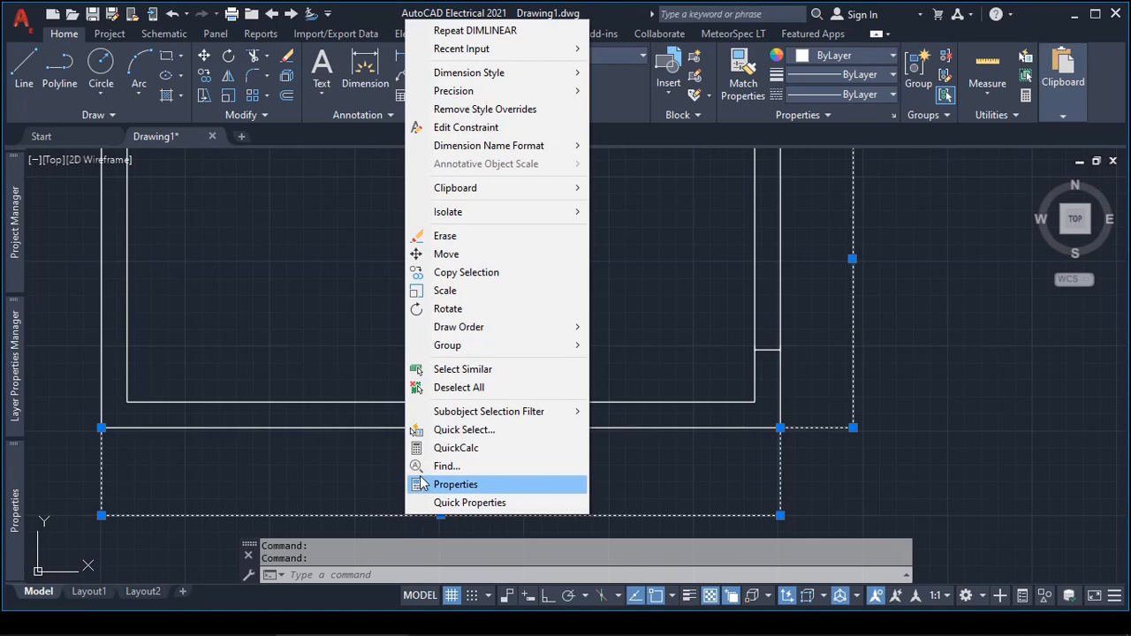
click(419, 485)
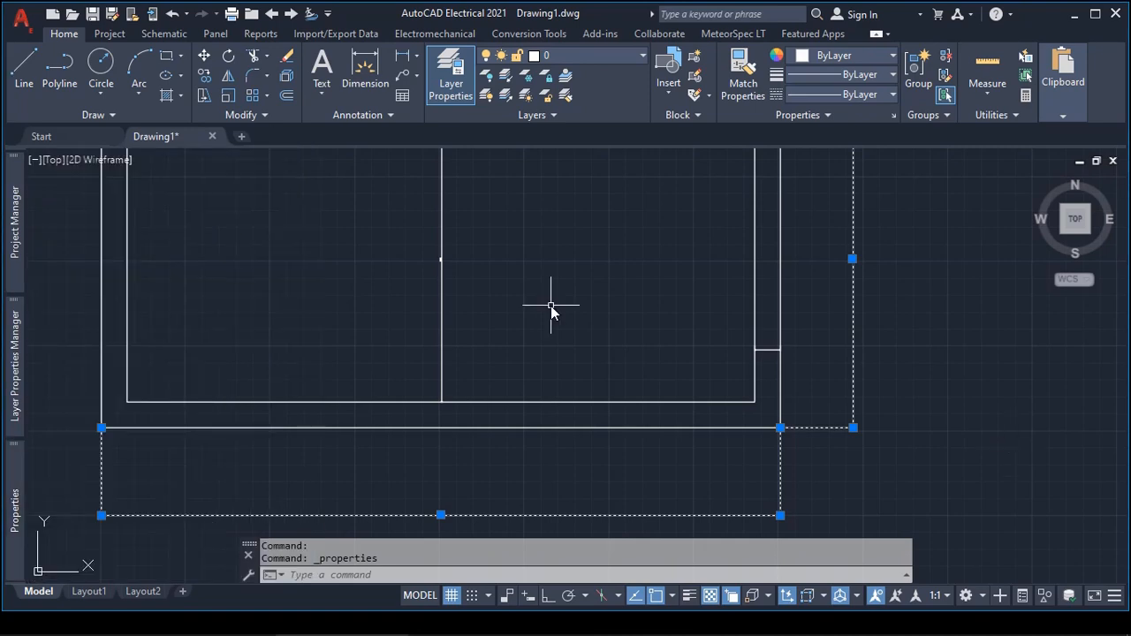
Check the linetype options available for the two selected dimensions.
mouse_move(13, 512)
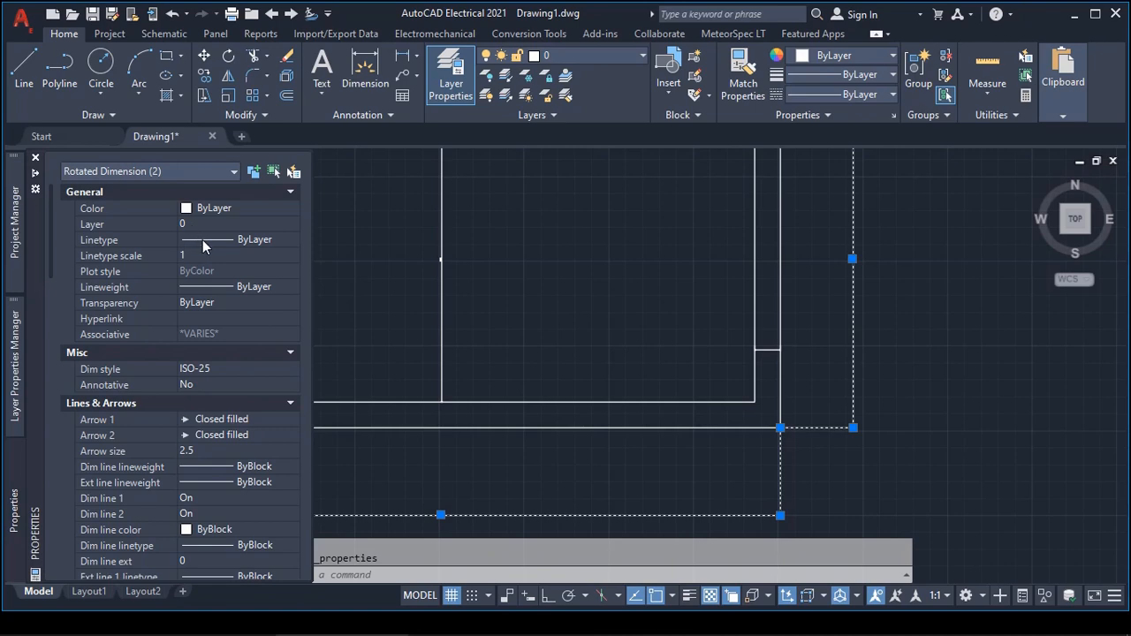
click(266, 240)
click(294, 241)
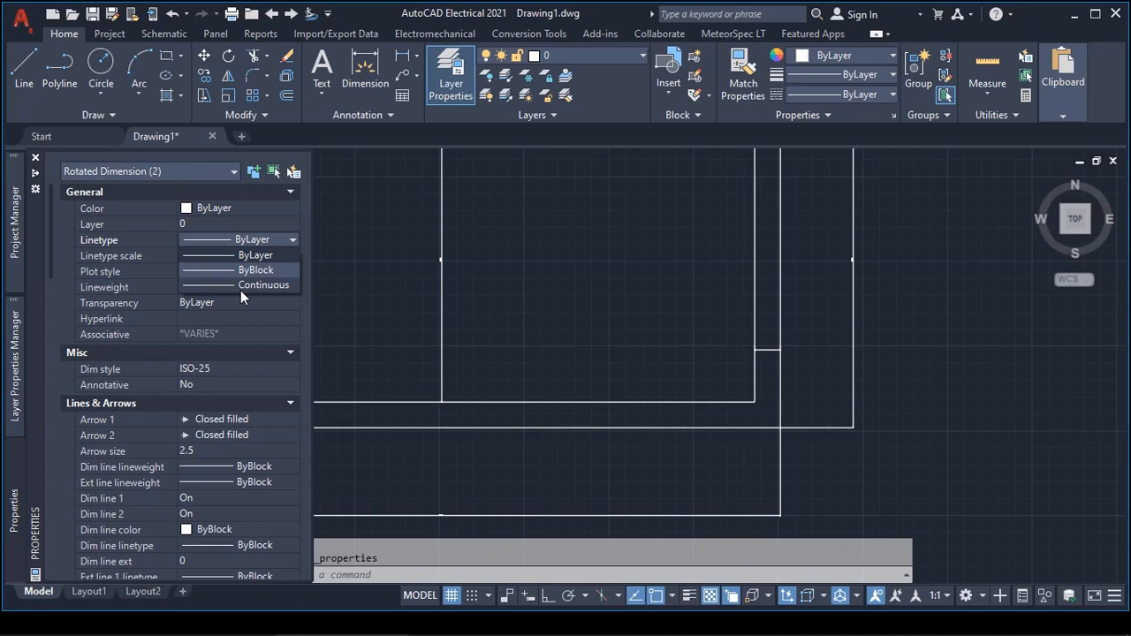
click(299, 302)
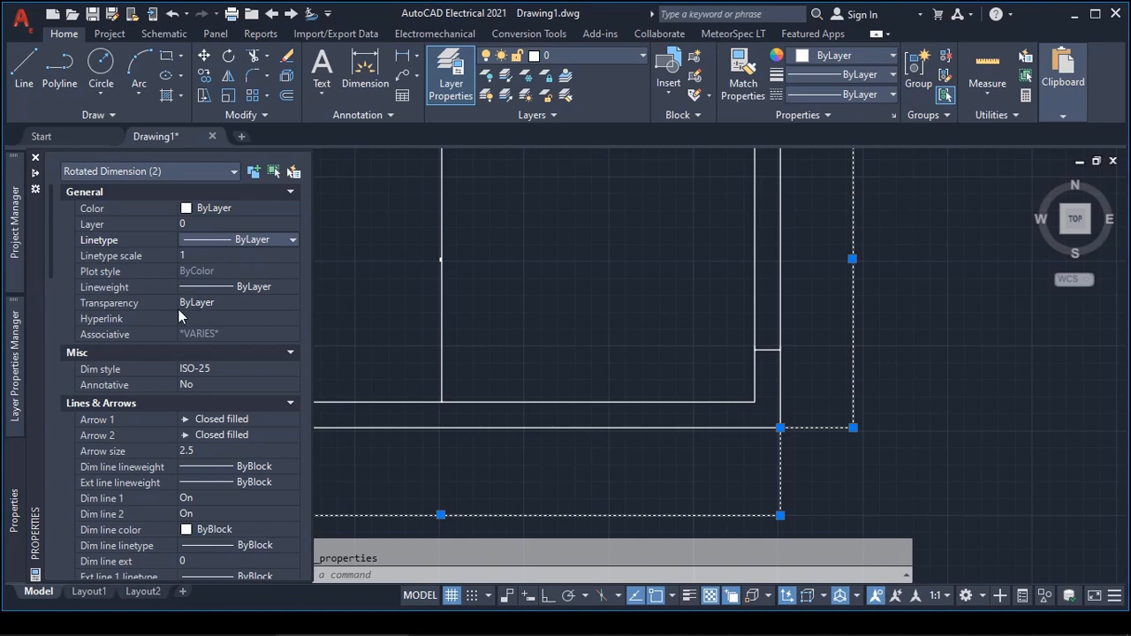
Set the color of the two selected dimensions to Red and keep the Properties palette permanently open.
click(294, 211)
click(292, 209)
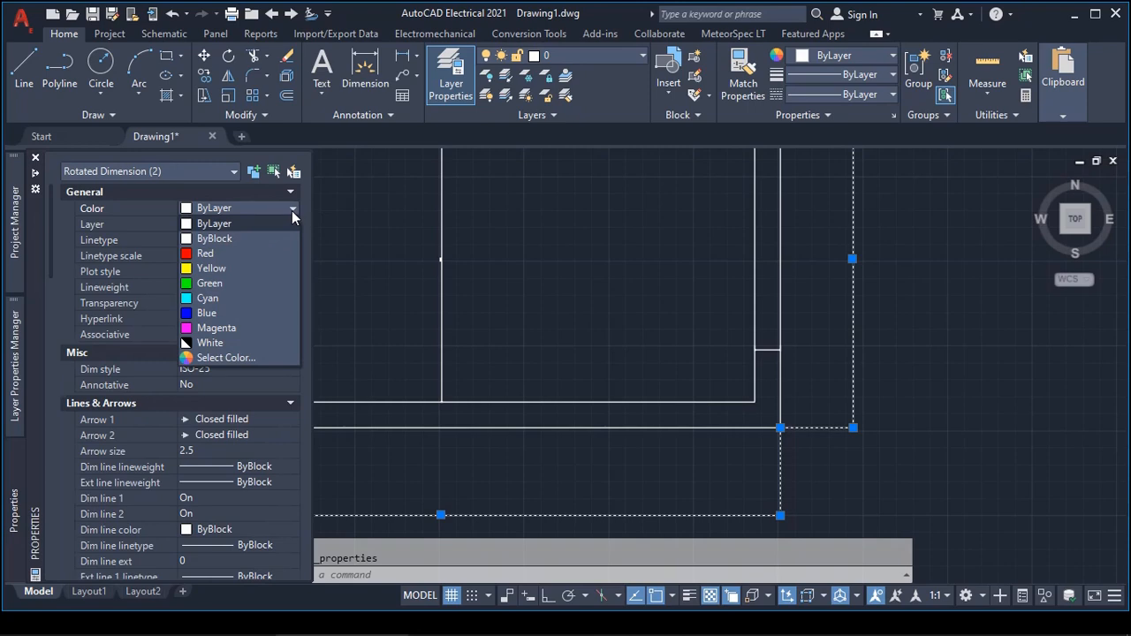
click(234, 254)
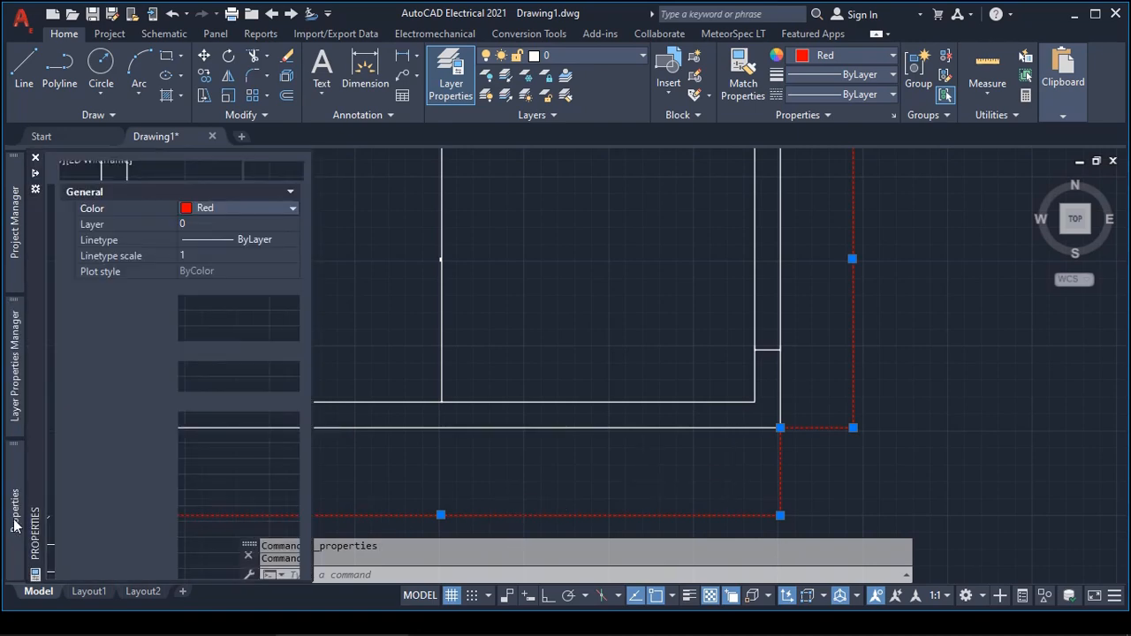
mouse_move(15, 518)
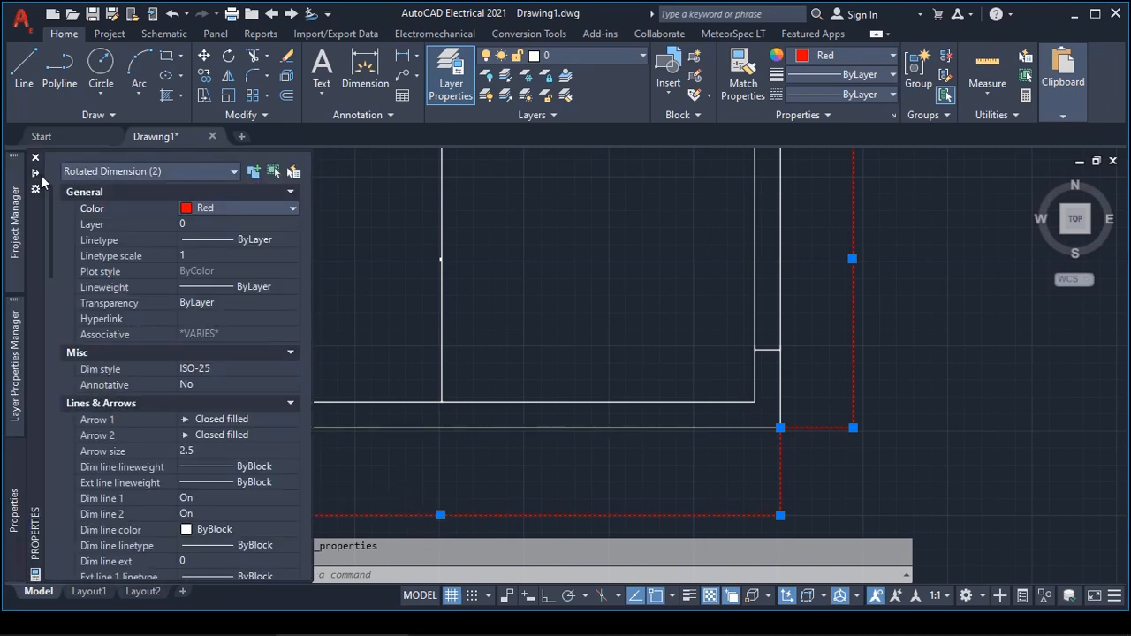
click(36, 172)
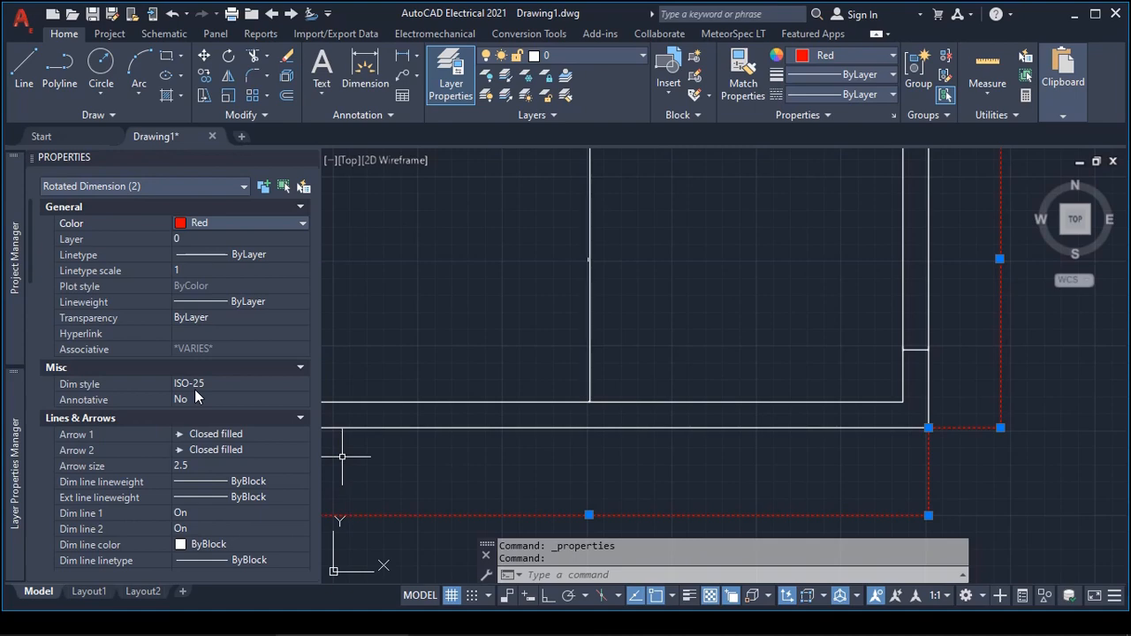
Choose Closed filled as the Arrow 1 style of the selected dimensions.
scroll(196, 398, down, 3)
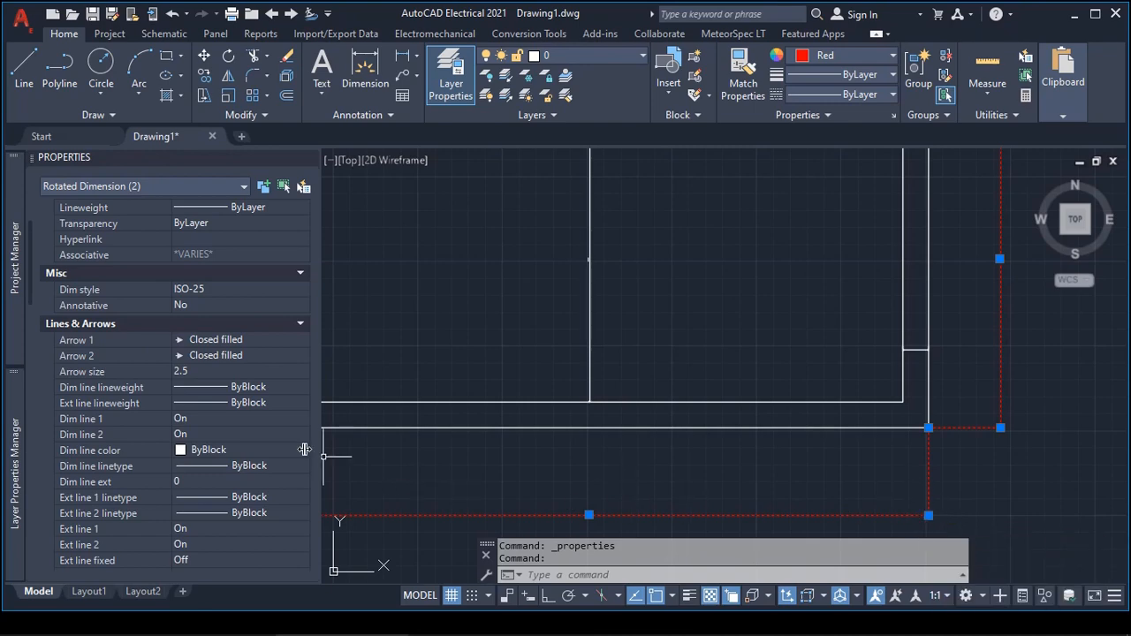
click(295, 343)
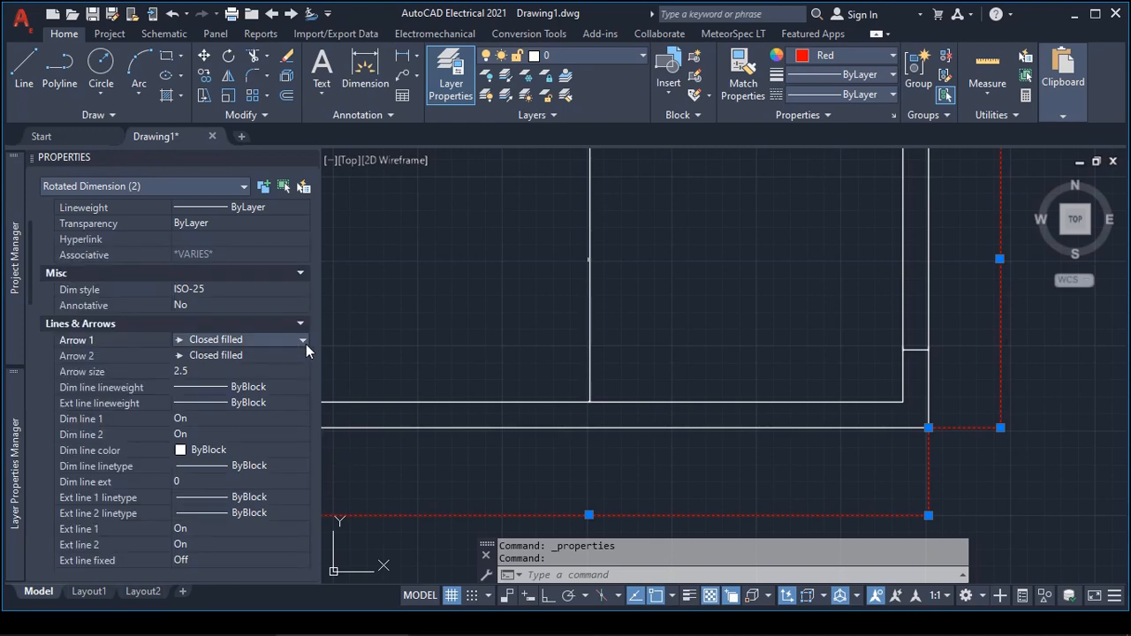
click(305, 341)
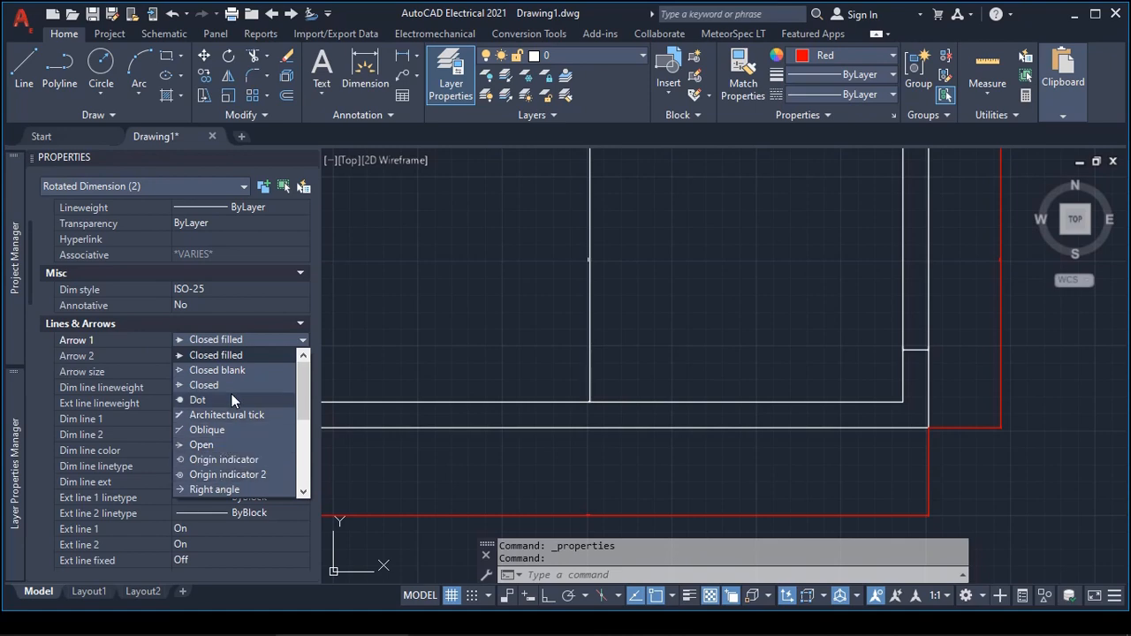
click(222, 354)
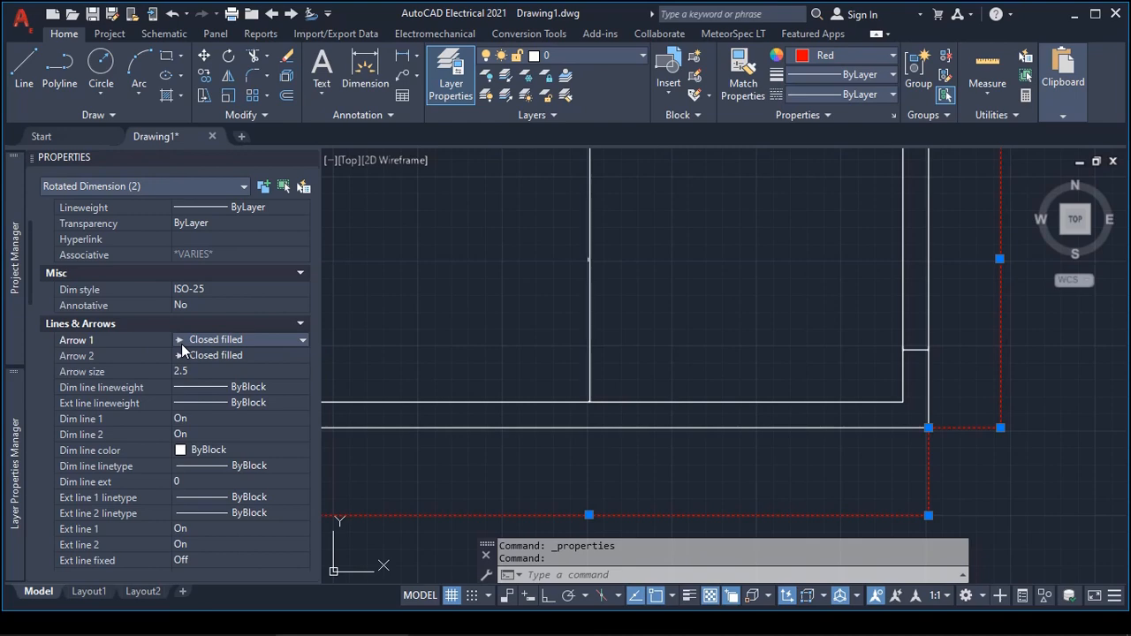
Set the arrow size of the selected dimensions to 7.5.
click(291, 371)
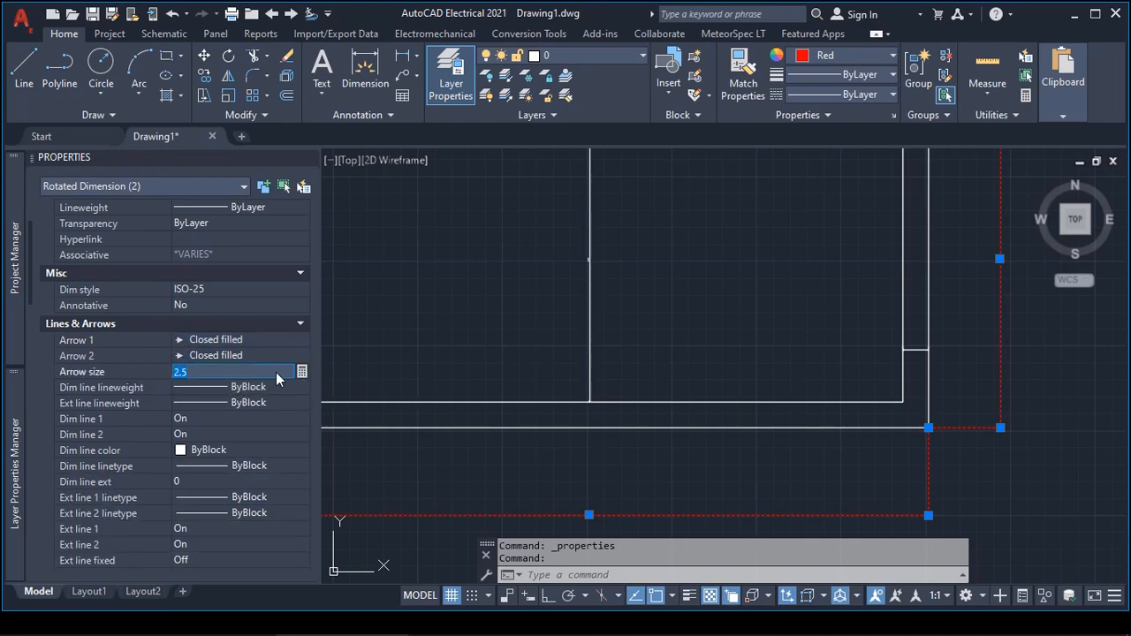
key(BackSpace)
text(7.5)
key(Tab)
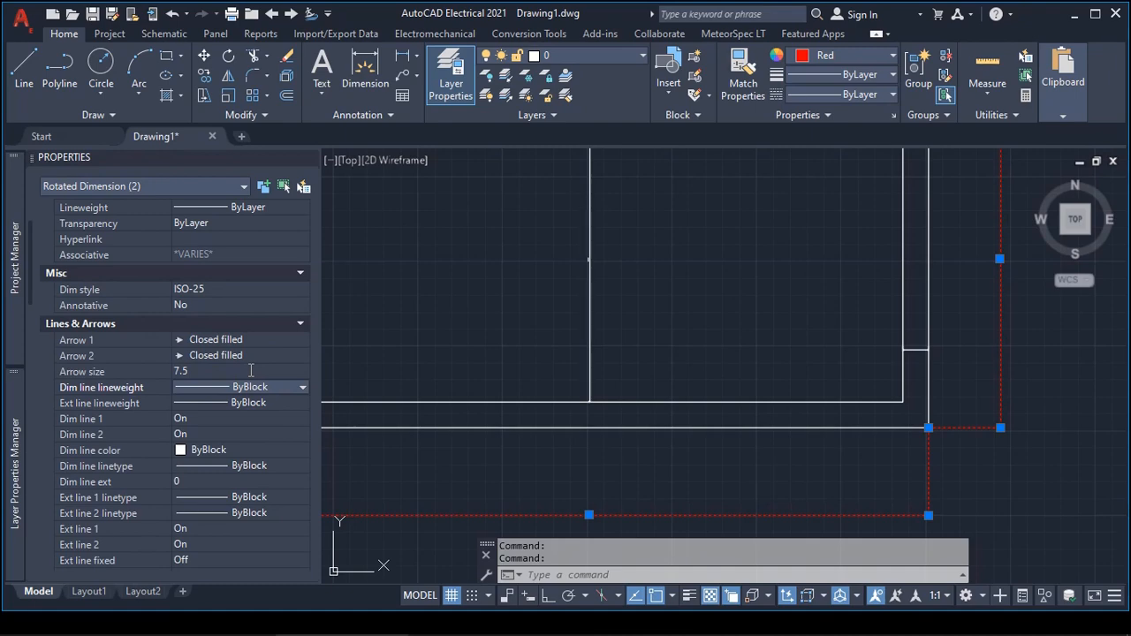
Set the arrow size of the selected dimensions to 10.
click(228, 371)
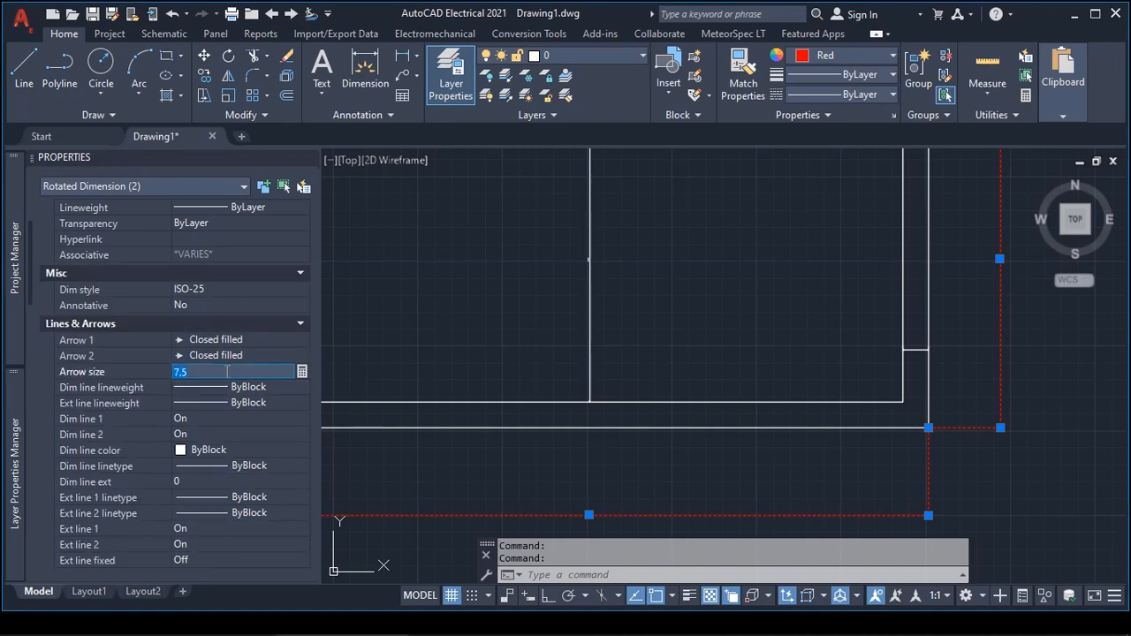
key(BackSpace)
text(10)
key(Tab)
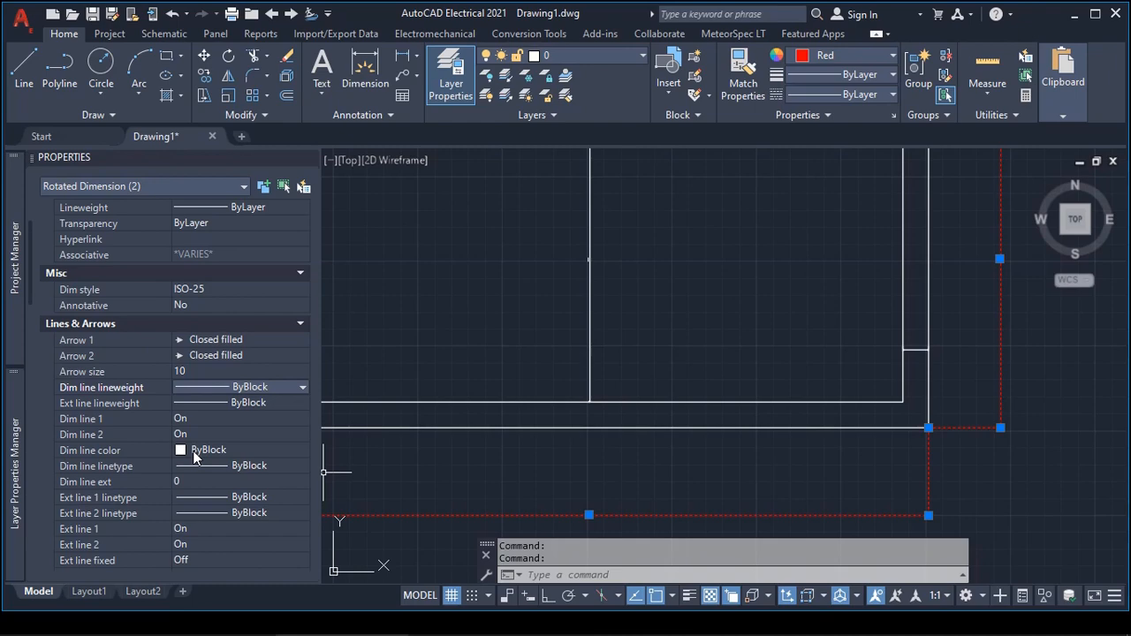
Set the extension line offset of the selected dimensions to 1.
scroll(194, 453, down, 2)
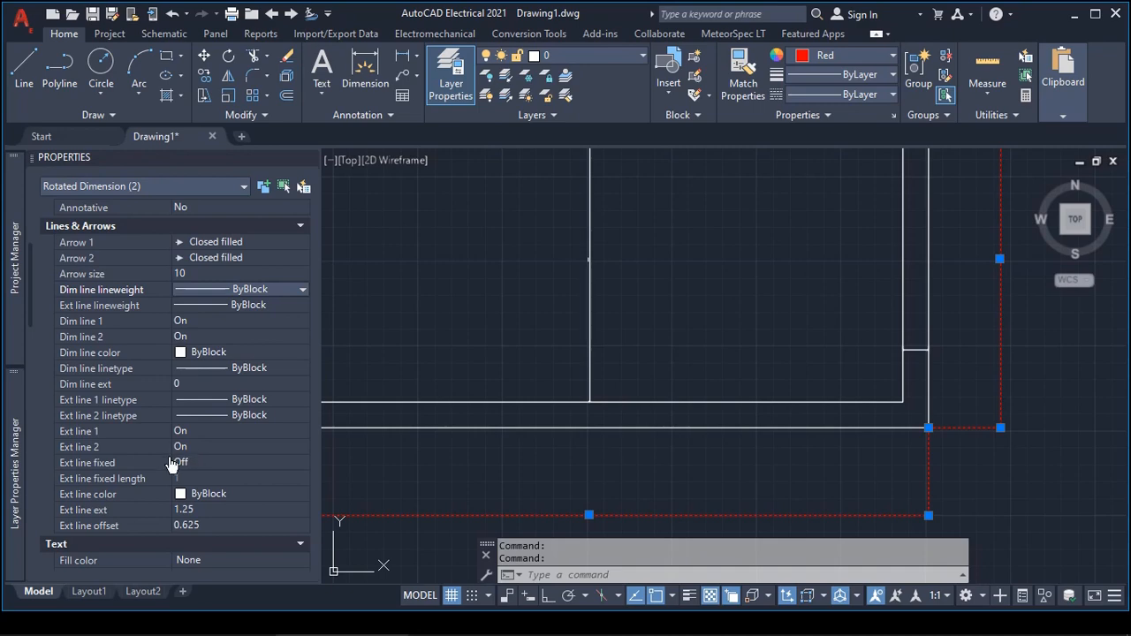
scroll(180, 492, down, 2)
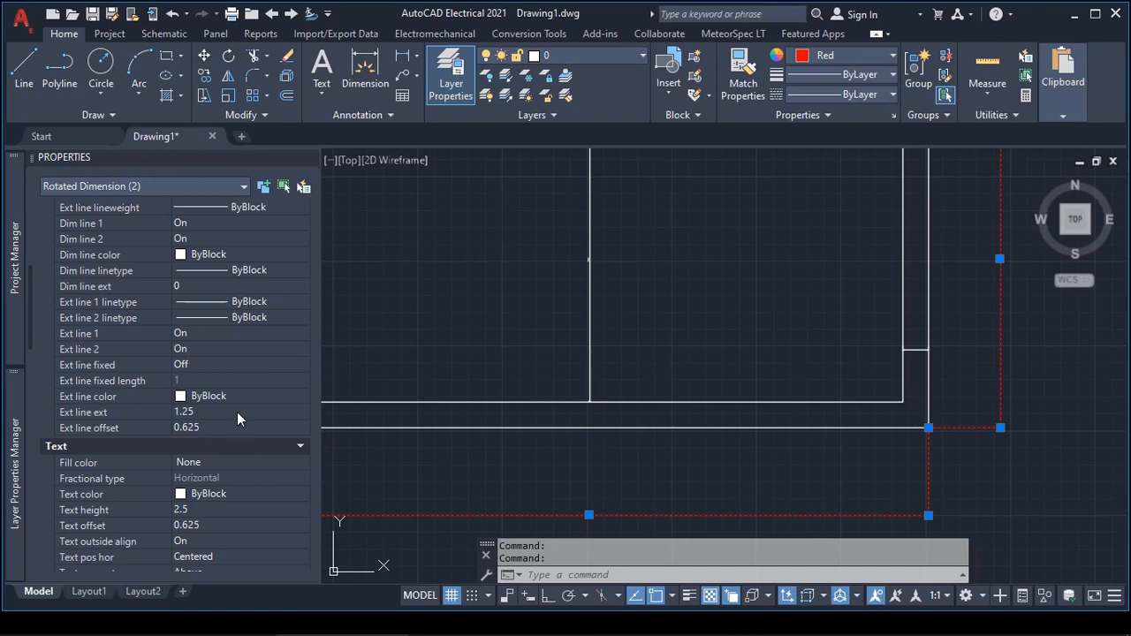
middle_drag(481, 473, 457, 367)
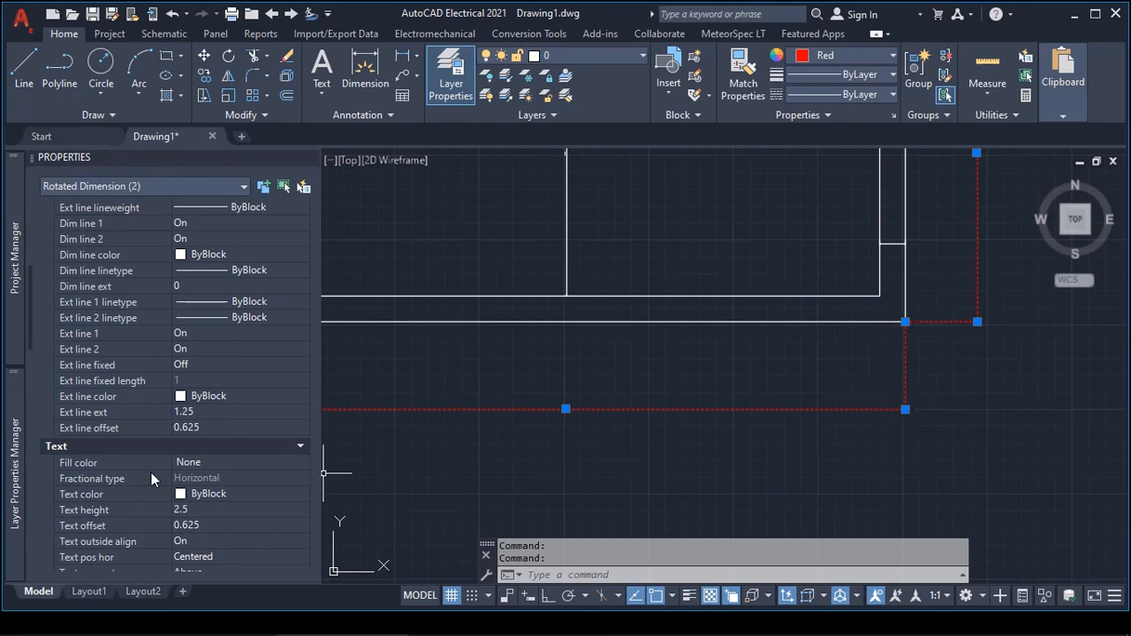
click(205, 428)
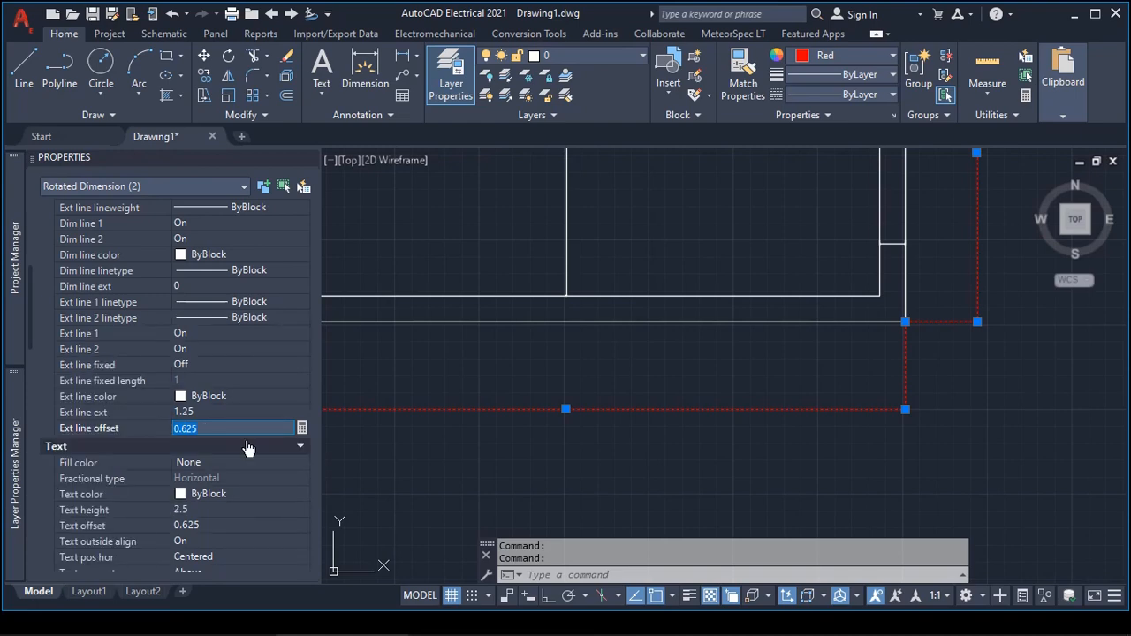
key(BackSpace)
text(1)
key(Return)
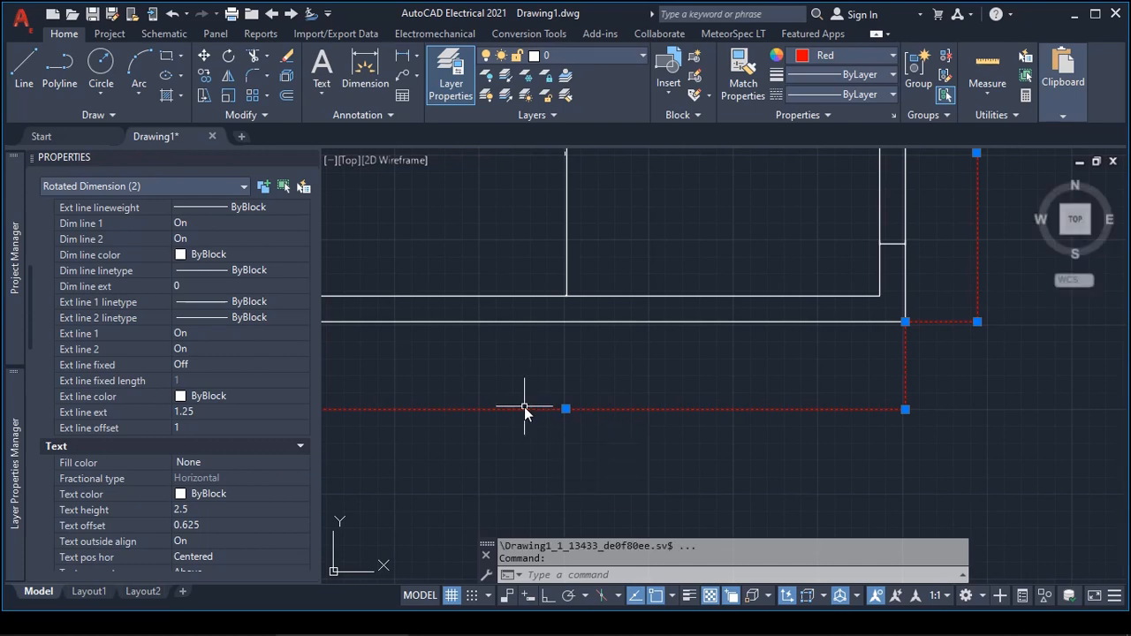
Inspect the text of the vertical dimension in the middle of the plan.
mouse_move(443, 389)
middle_down()
mouse_move(651, 397)
mouse_move(675, 368)
mouse_move(462, 356)
mouse_move(427, 523)
middle_up()
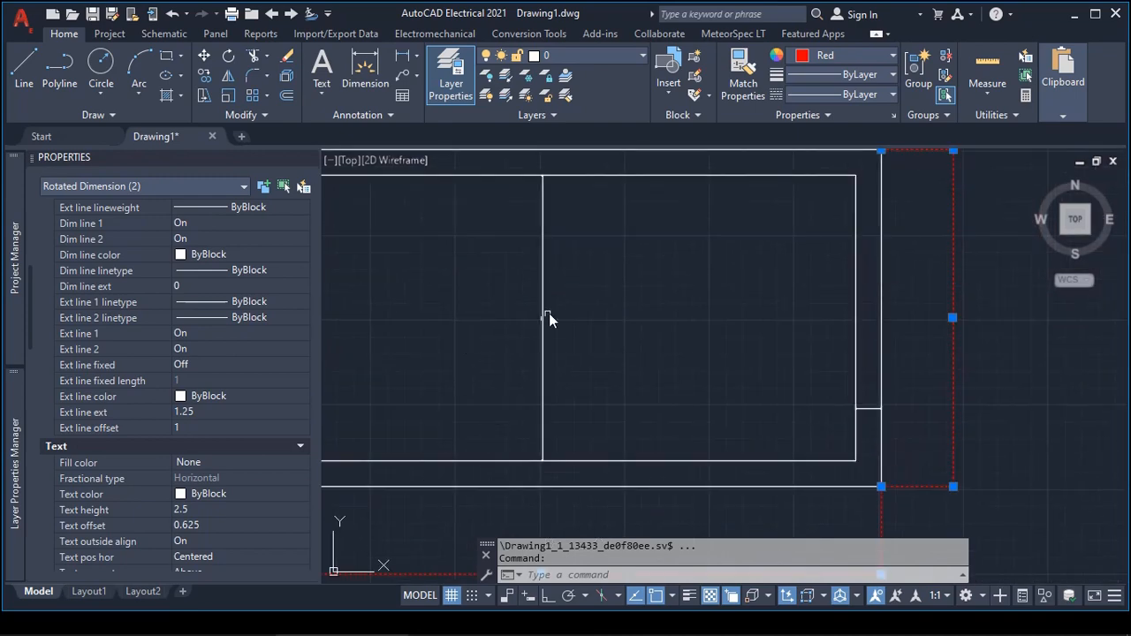
scroll(549, 313, up, 5)
scroll(521, 327, up, 2)
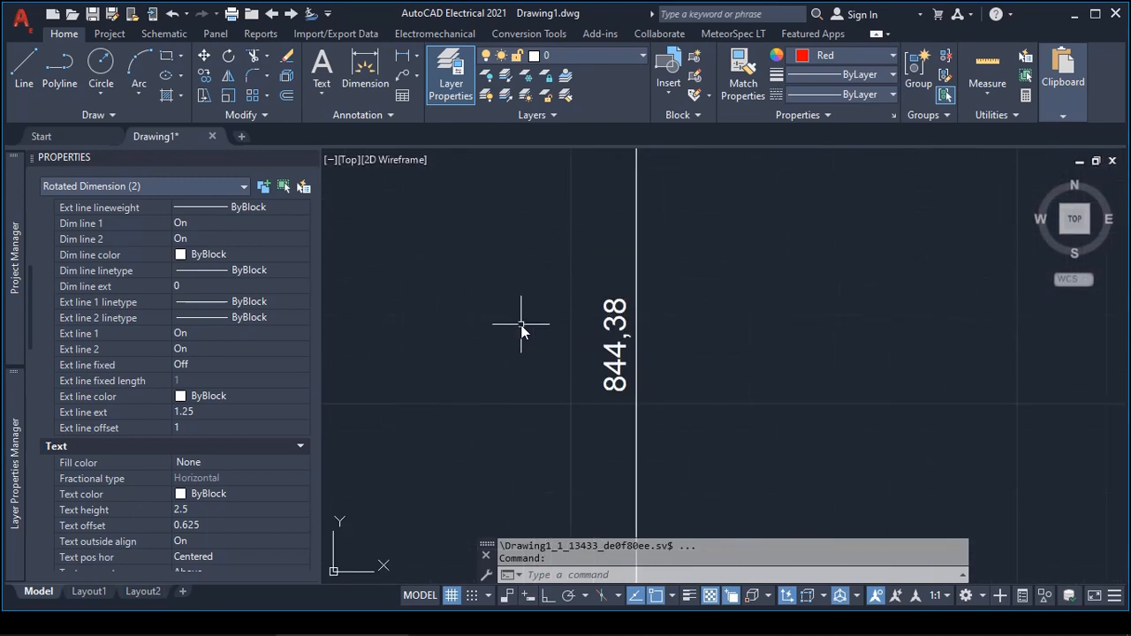
Examine the vertical dimension in the middle of the plan, from its text up to the upper wall.
scroll(521, 327, up, 2)
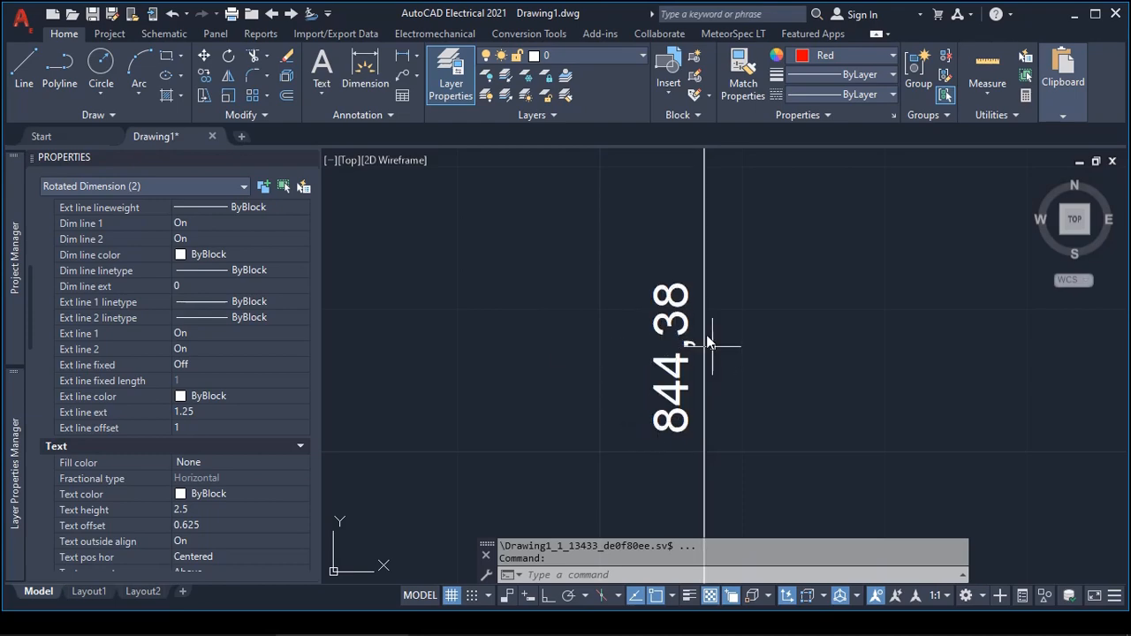
middle_drag(613, 331, 447, 601)
mouse_move(471, 178)
middle_down()
mouse_move(489, 467)
mouse_move(545, 425)
middle_up()
scroll(543, 231, down, 4)
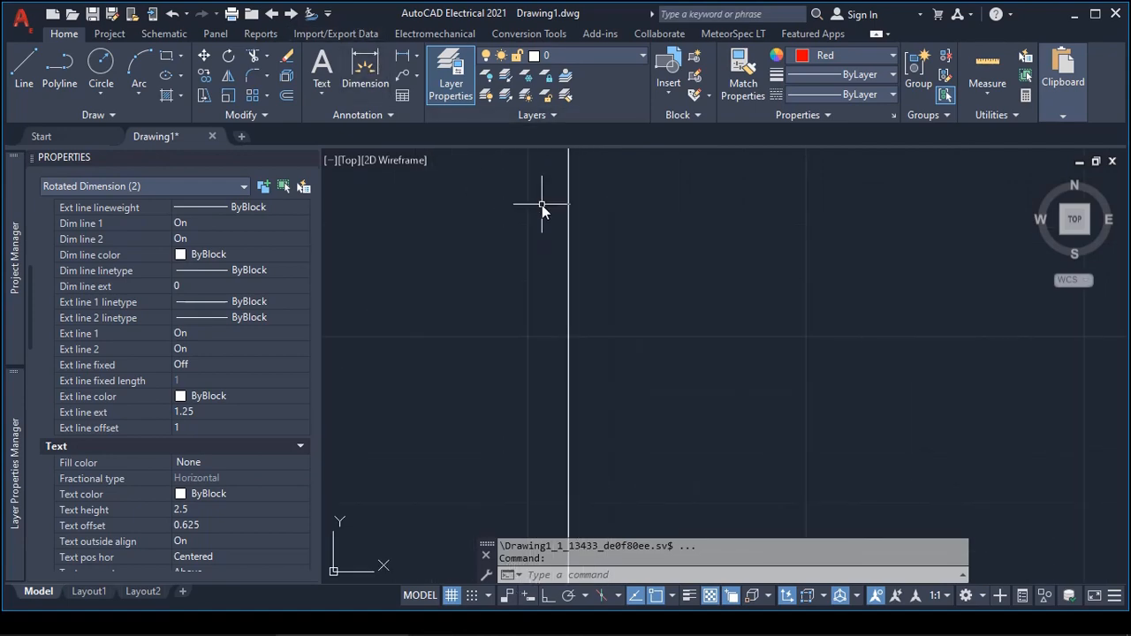
middle_drag(541, 206, 560, 570)
scroll(535, 257, down, 5)
scroll(518, 242, down, 5)
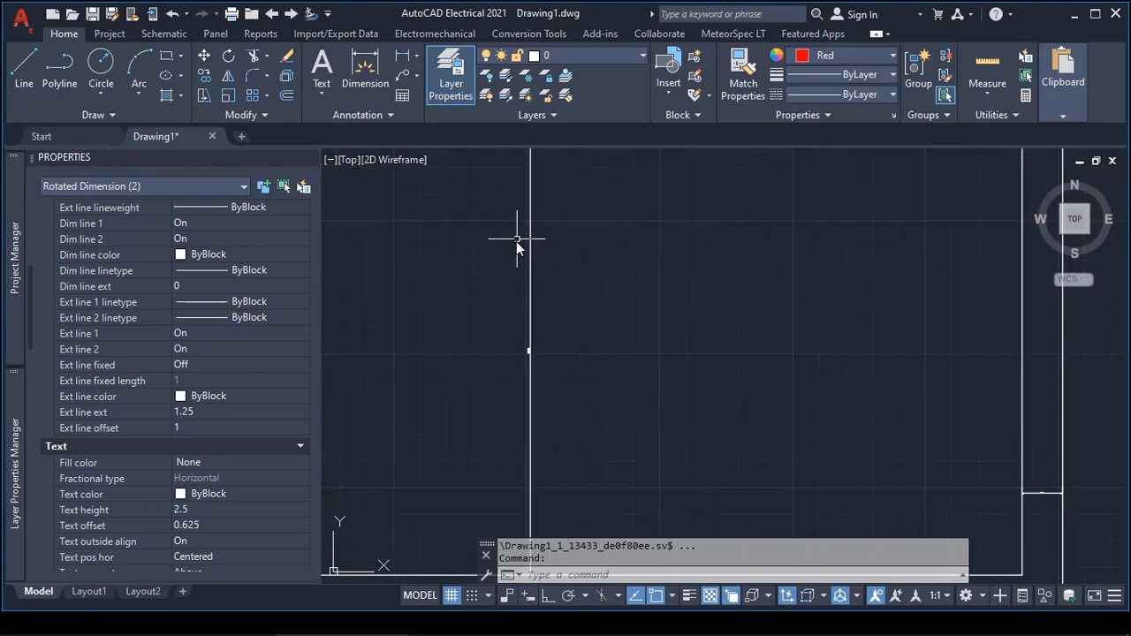
middle_drag(518, 241, 536, 599)
scroll(515, 384, down, 2)
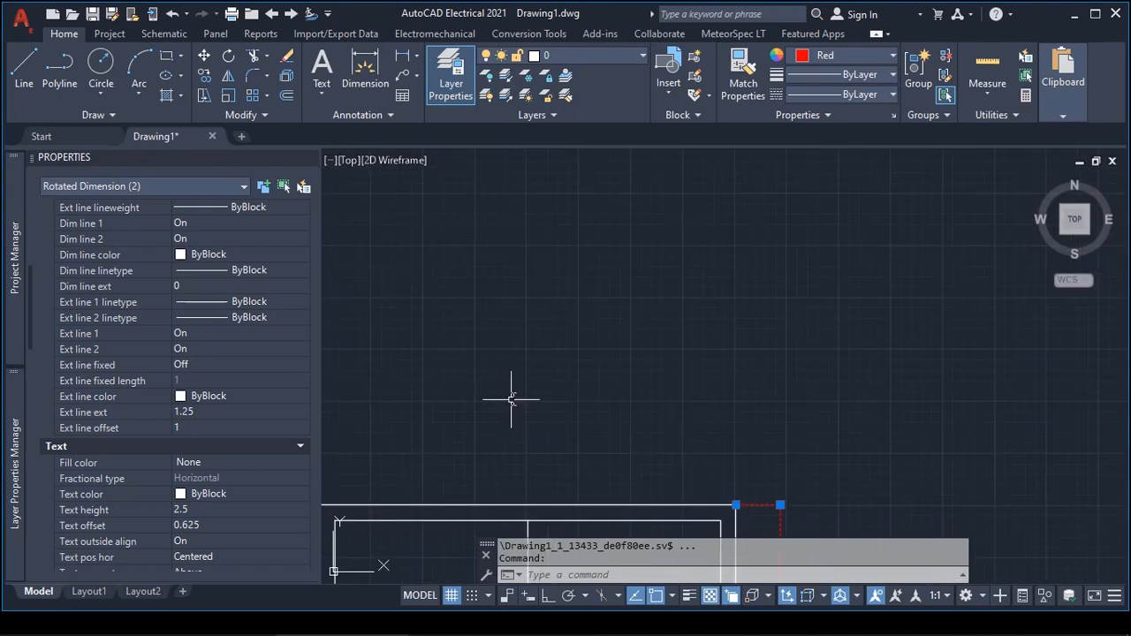
middle_drag(503, 454, 507, 309)
scroll(530, 320, up, 2)
scroll(530, 321, up, 2)
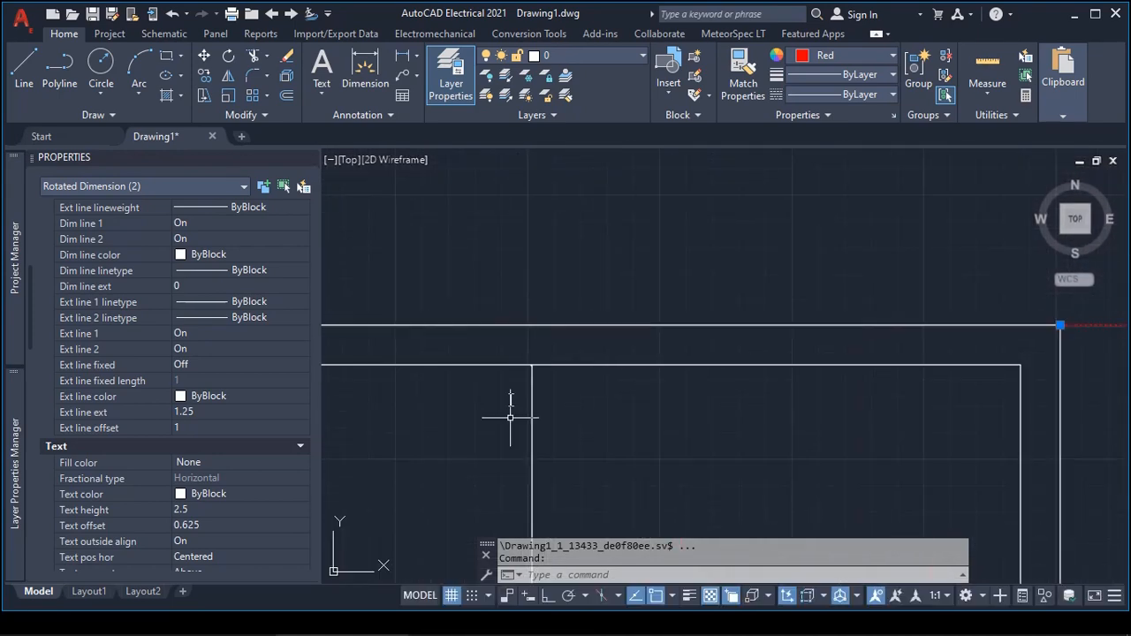
scroll(521, 389, up, 2)
scroll(541, 286, up, 2)
scroll(541, 286, down, 5)
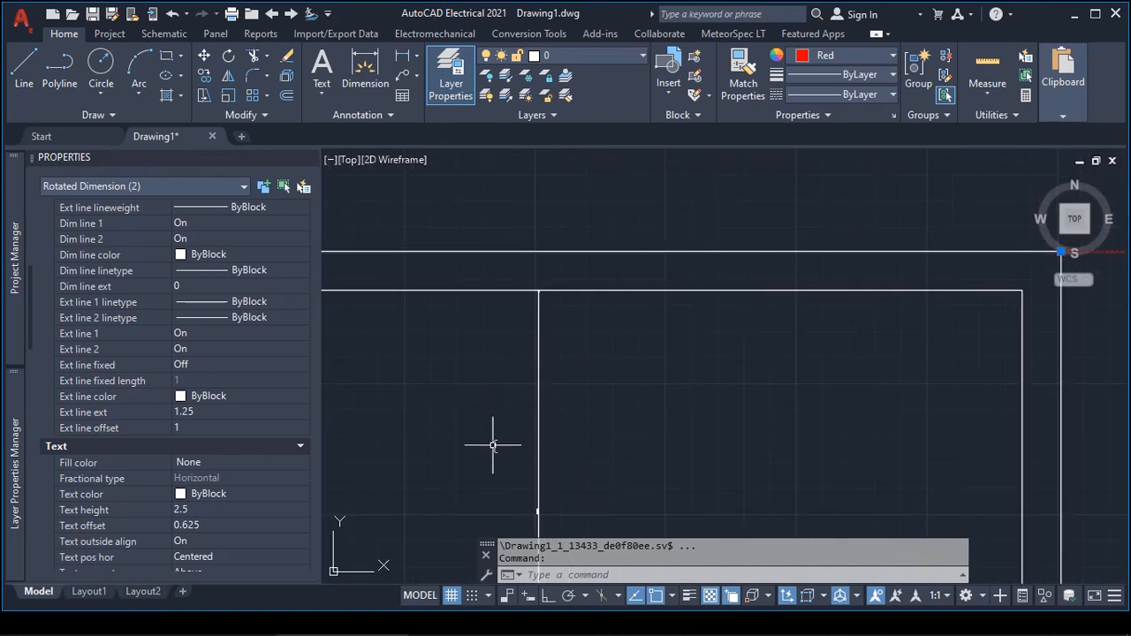
middle_drag(493, 444, 517, 227)
middle_drag(516, 427, 544, 533)
scroll(533, 200, up, 2)
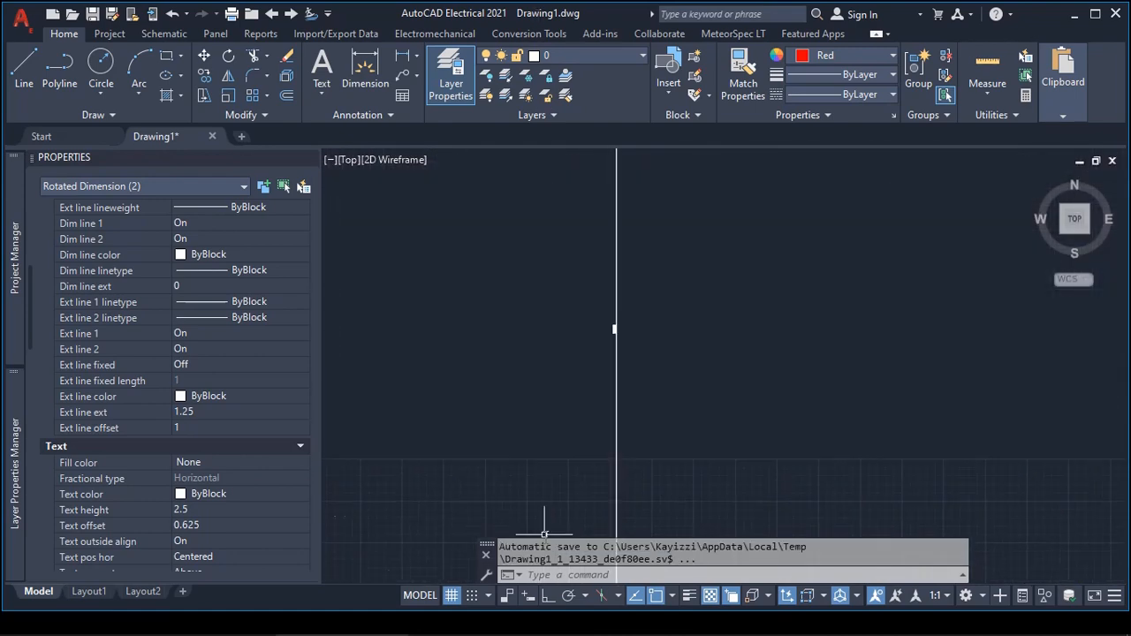
scroll(565, 349, up, 2)
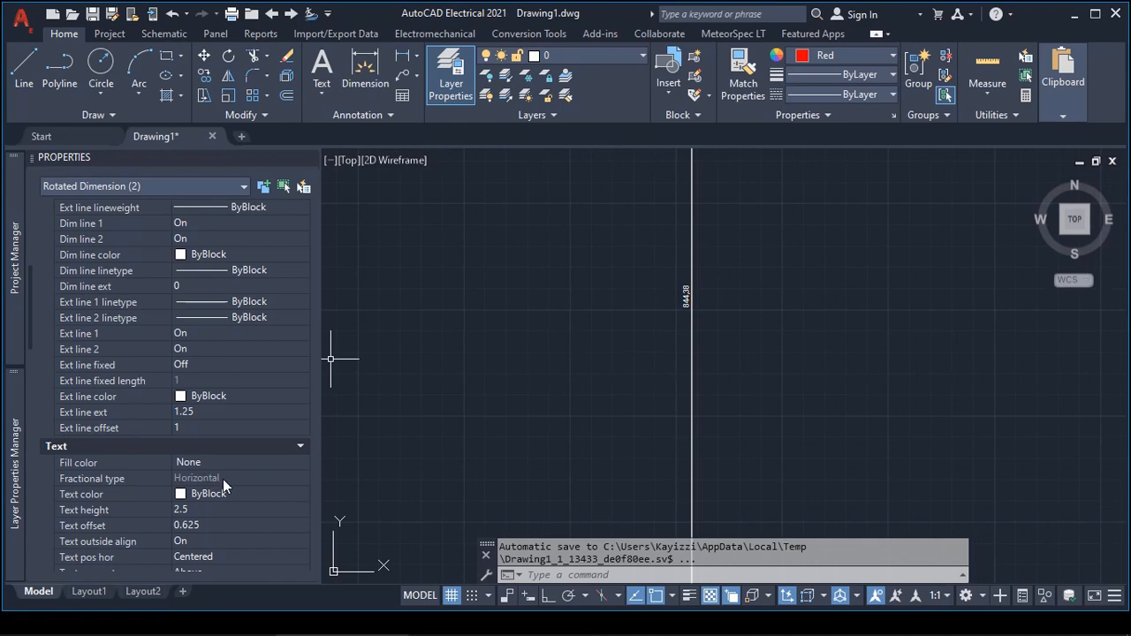
Set the text color of the selected dimensions to Green.
scroll(223, 479, down, 2)
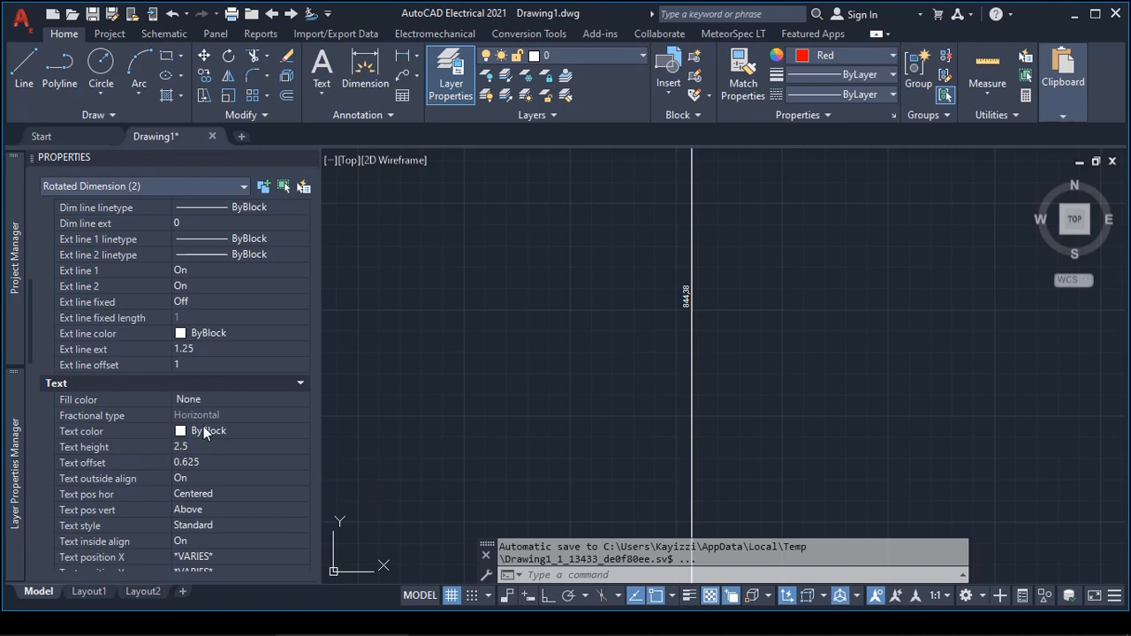
click(255, 431)
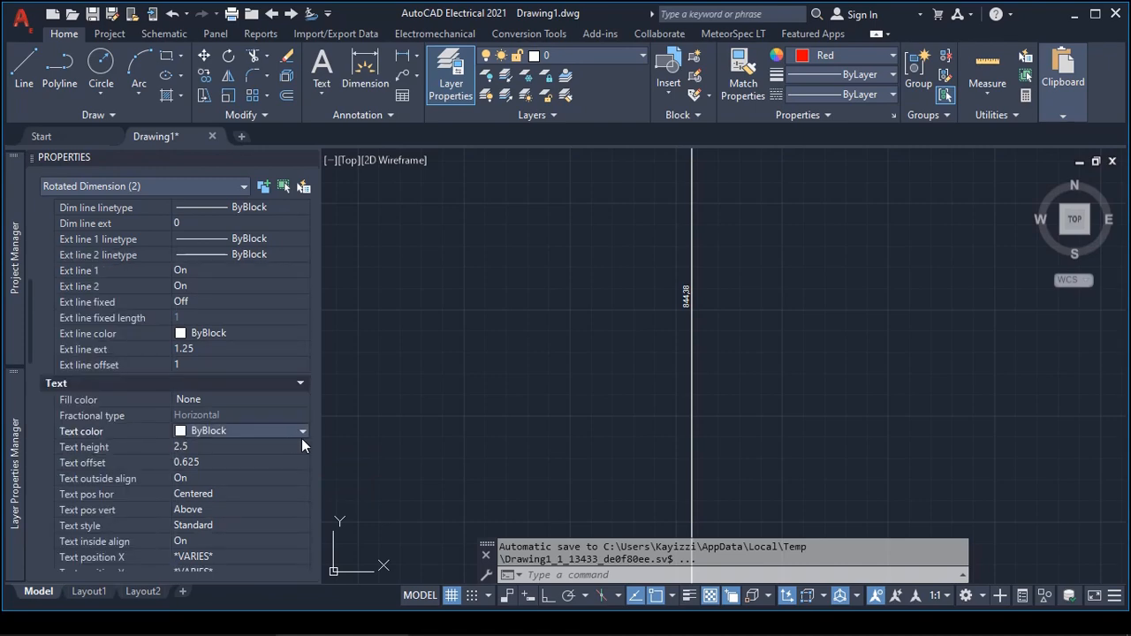
click(302, 432)
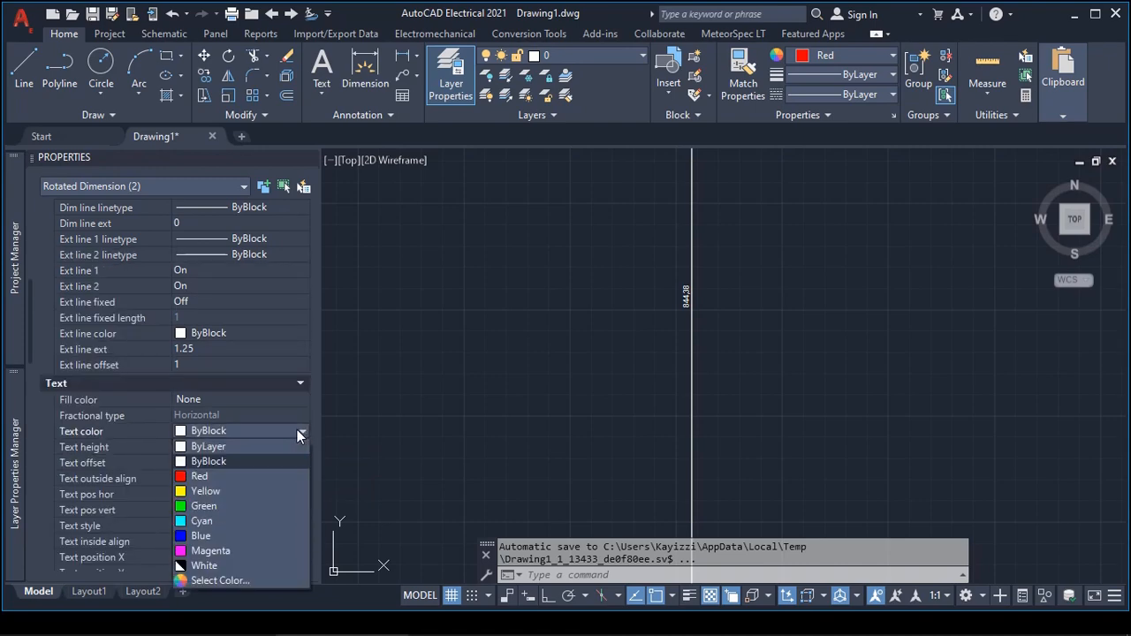
click(205, 506)
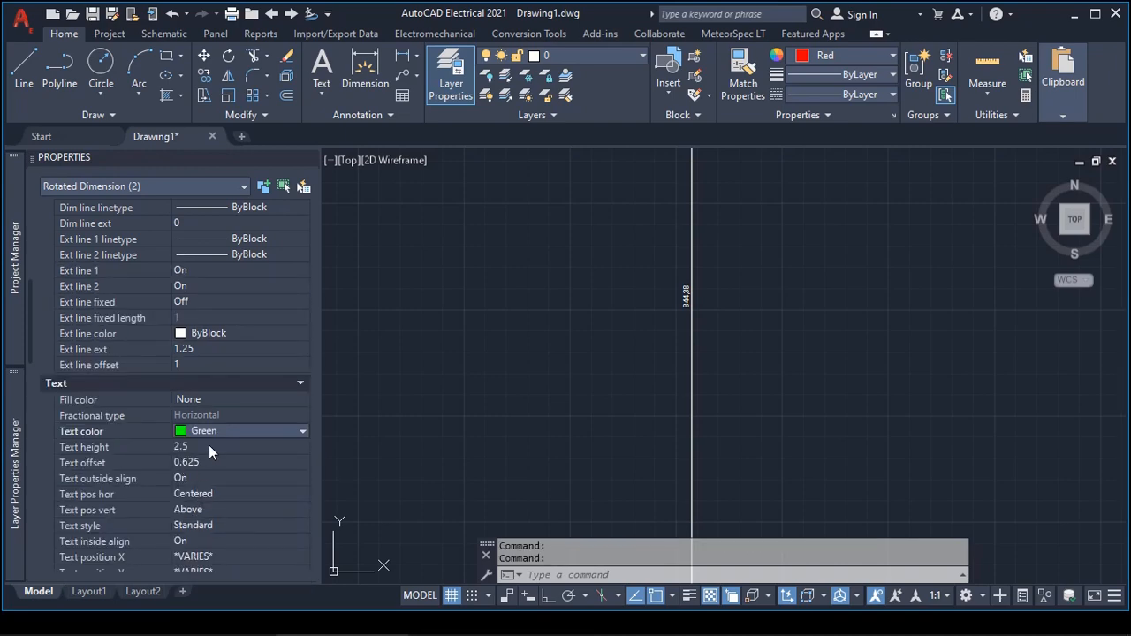
Set the text height of the selected dimensions to 10.
click(202, 444)
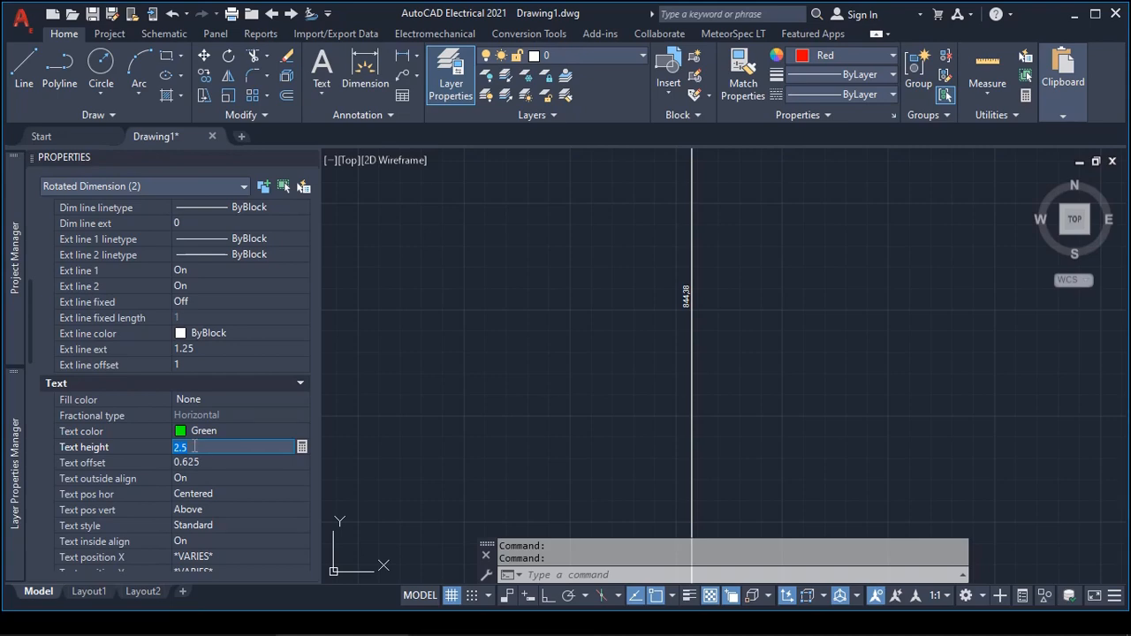
key(BackSpace)
text(10)
key(Tab)
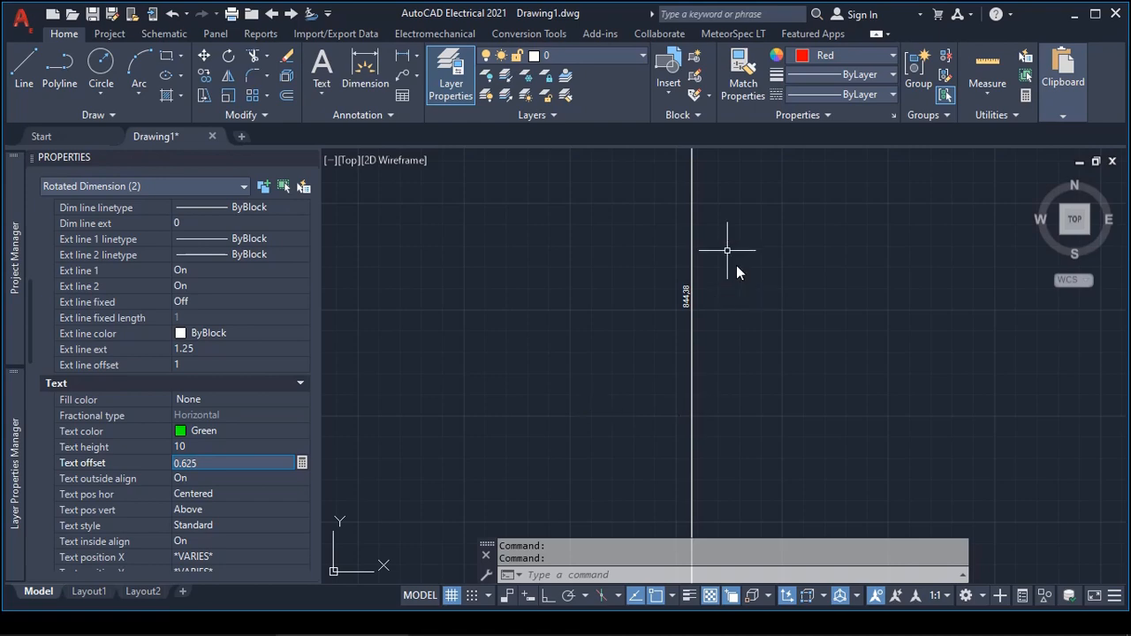
Check the gap between dimension text and line, and set the text offset of the selected dimensions to 0.
scroll(675, 285, up, 5)
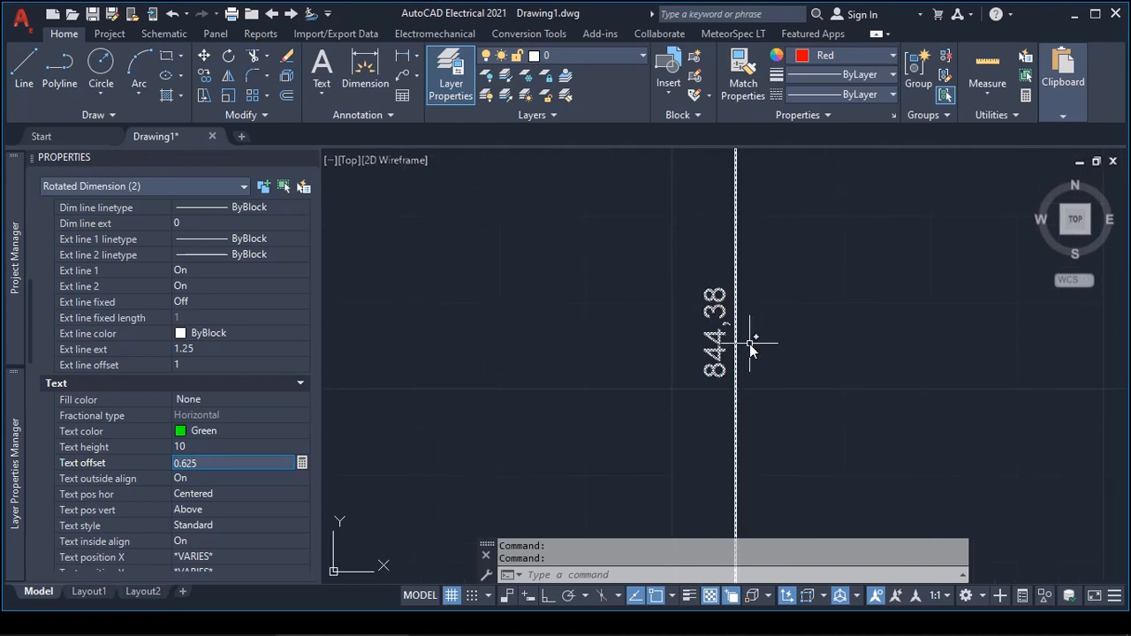
mouse_move(734, 351)
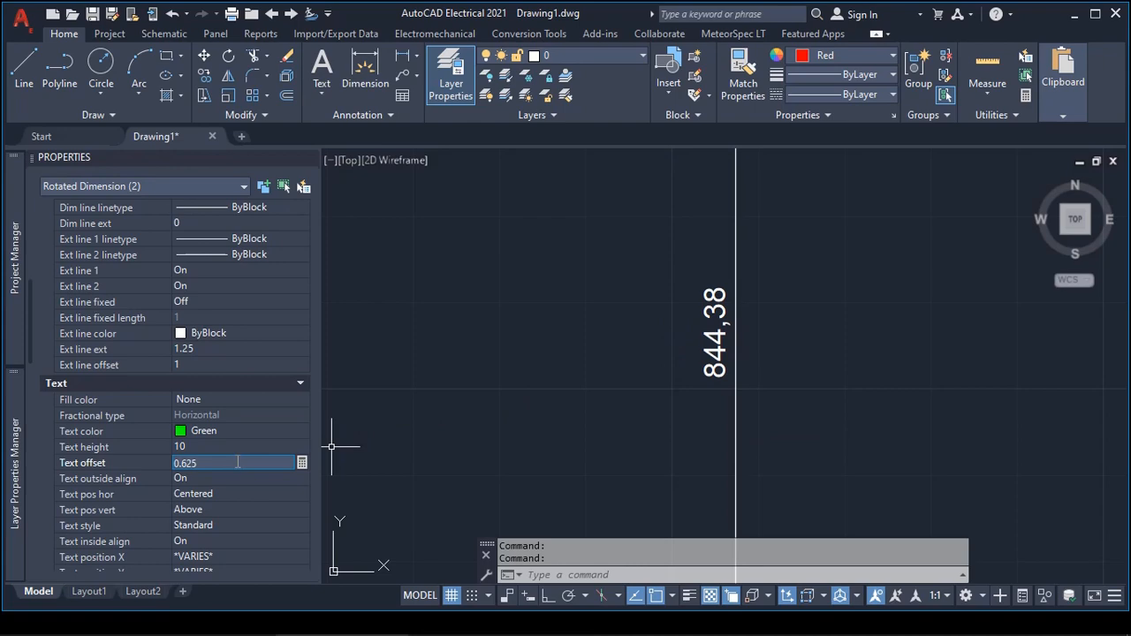
key(BackSpace)
key(BackSpace)
key(BackSpace)
key(BackSpace)
Change the decimal separator of the selected dimensions to a period.
scroll(173, 510, down, 3)
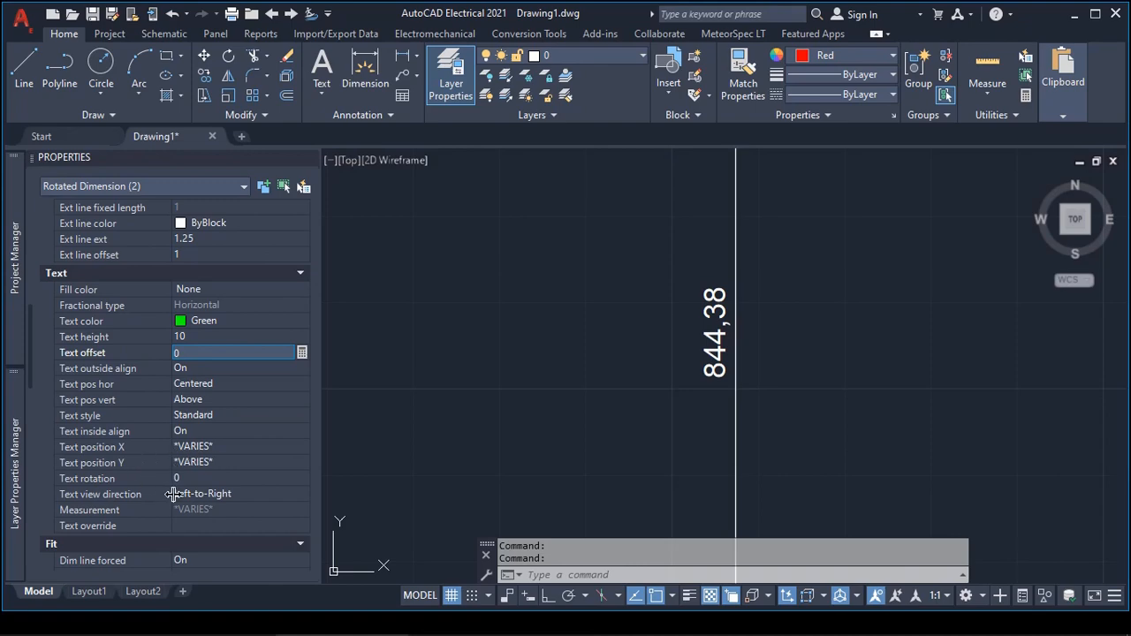
scroll(178, 499, down, 3)
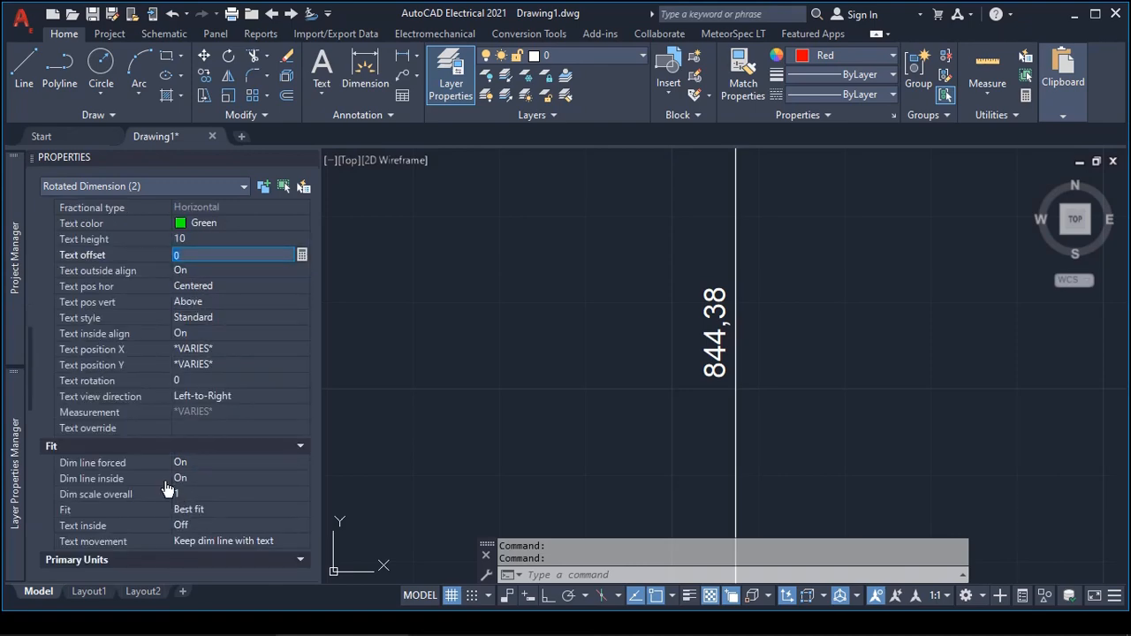
scroll(183, 488, down, 3)
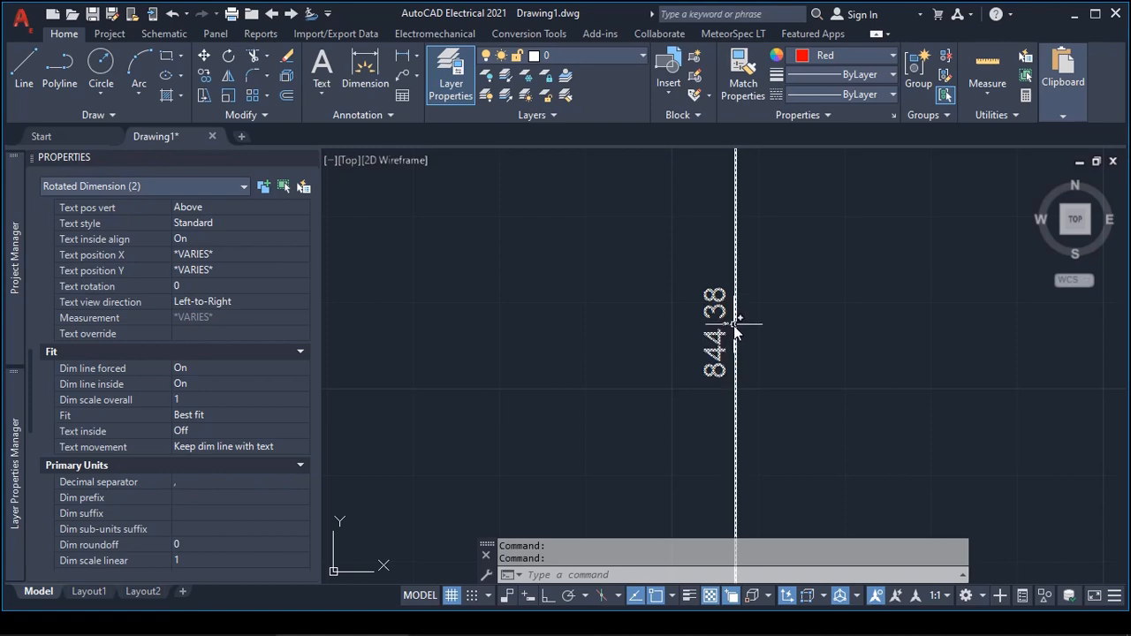
click(205, 477)
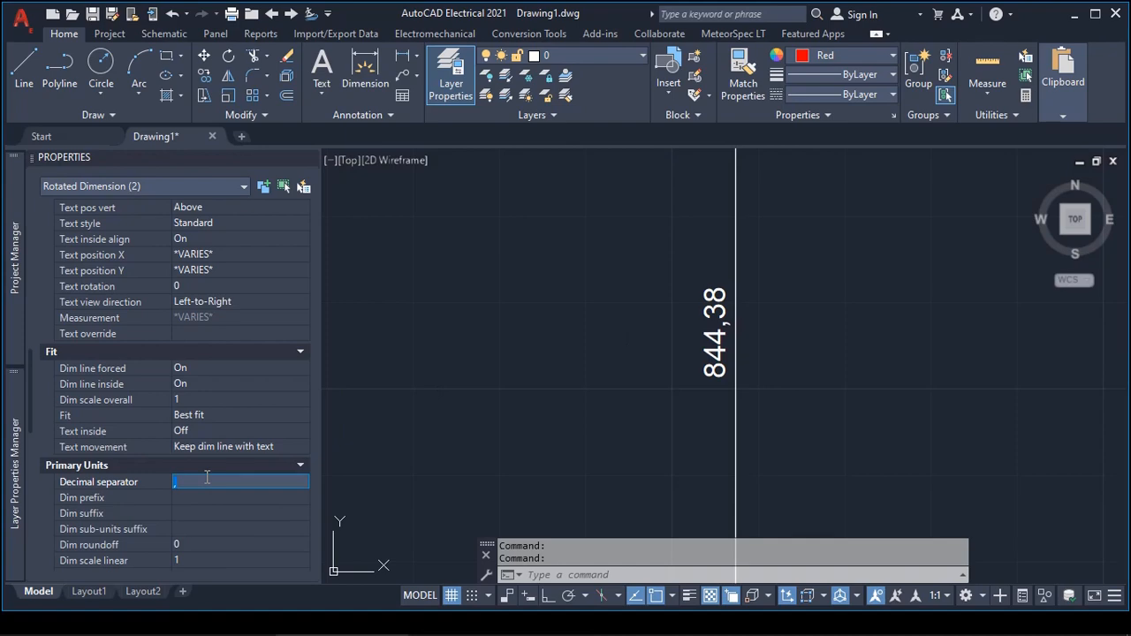
key(BackSpace)
text(.)
key(BackSpace)
text(.)
Add the suffix mm to the selected dimensions in their primary units.
scroll(193, 502, down, 2)
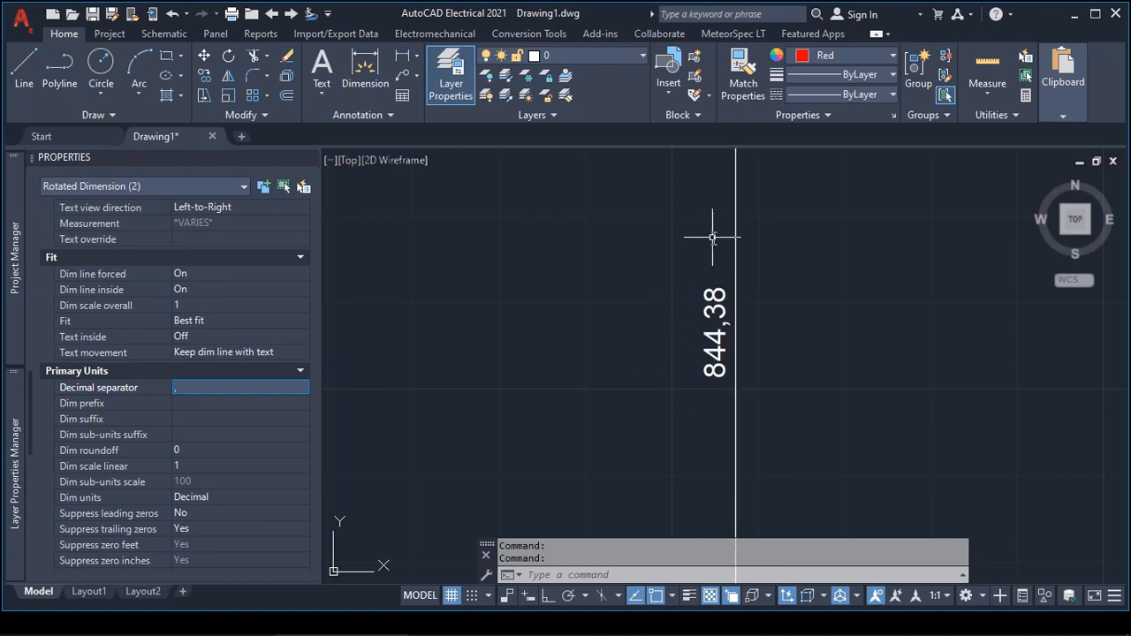
click(198, 415)
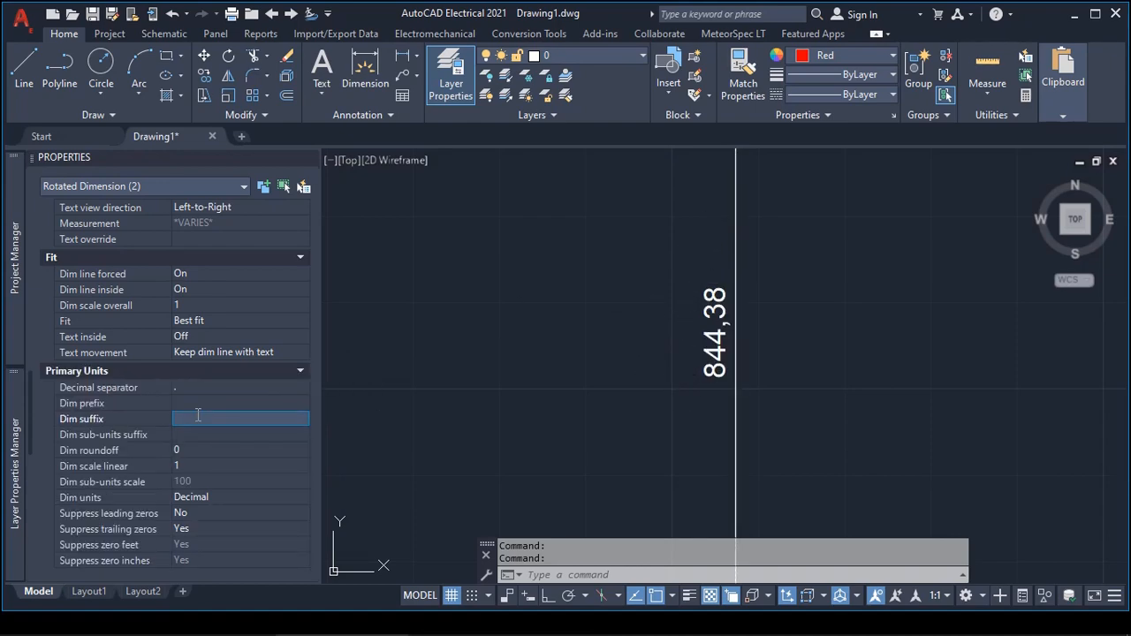
text(mm)
Review the available unit formats, alternate units and tolerance settings of the selected dimensions.
scroll(203, 496, down, 3)
click(296, 405)
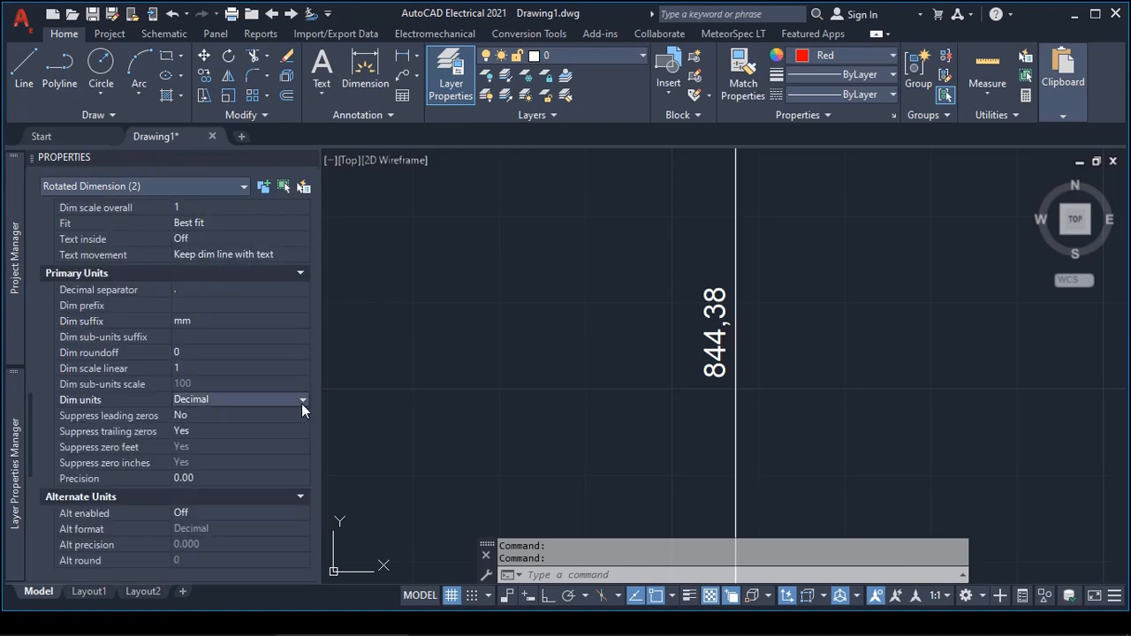
click(301, 403)
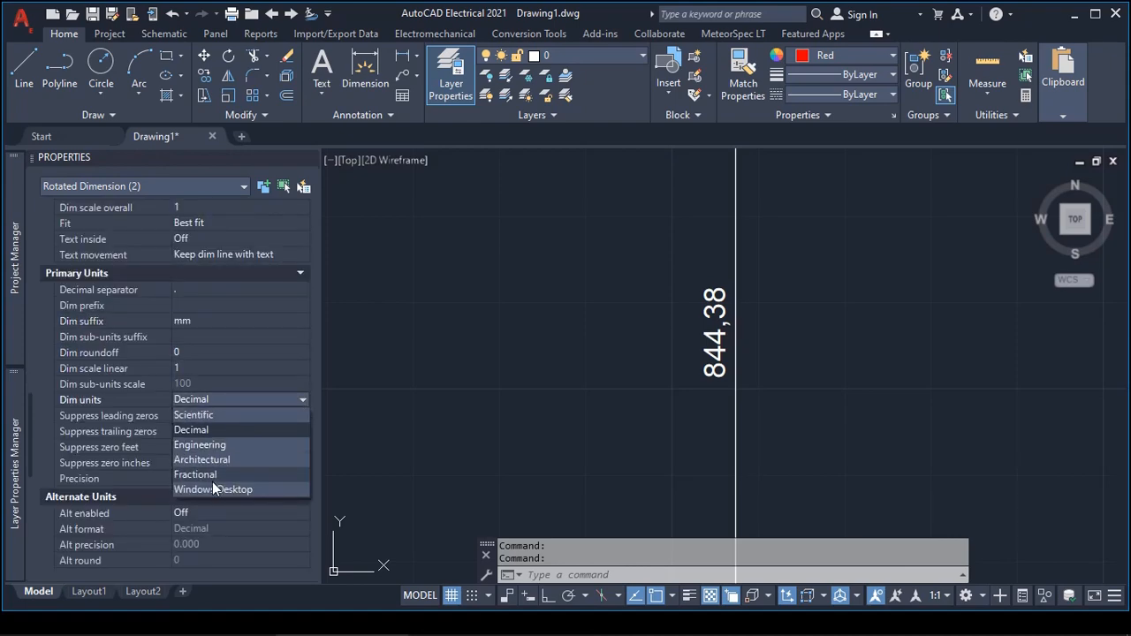
click(304, 516)
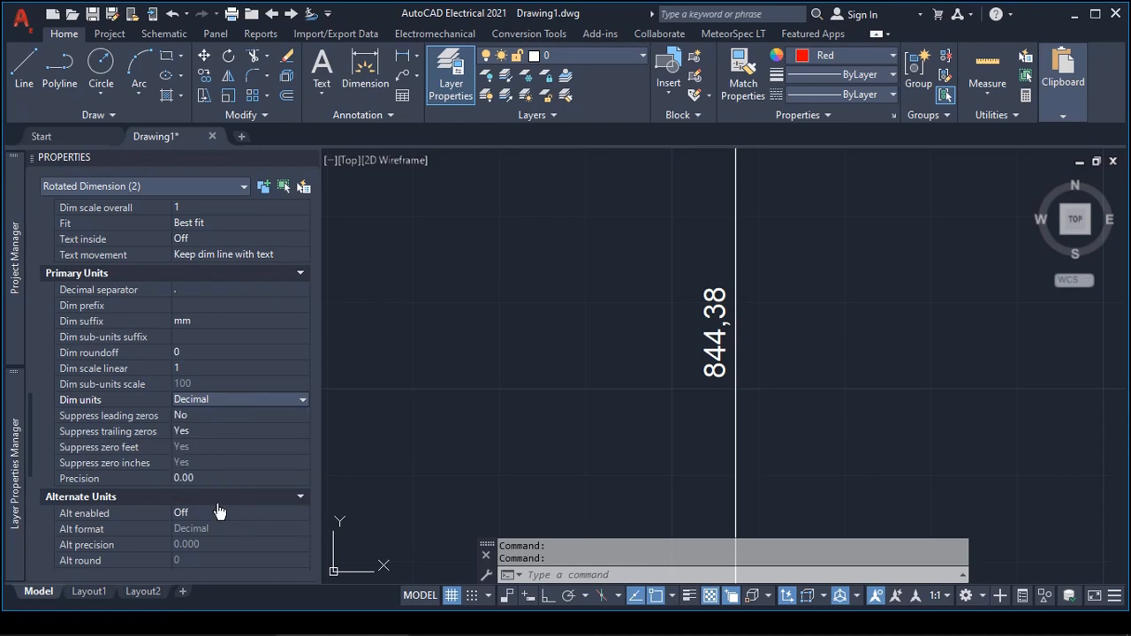
scroll(214, 516, down, 5)
scroll(214, 516, down, 5)
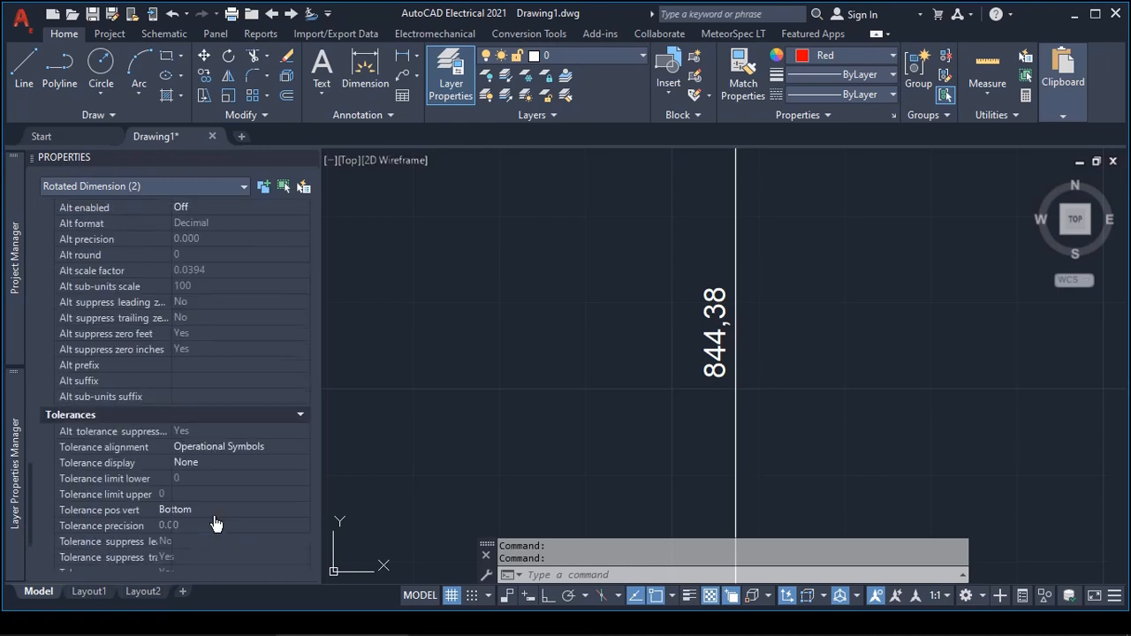
scroll(214, 519, down, 1)
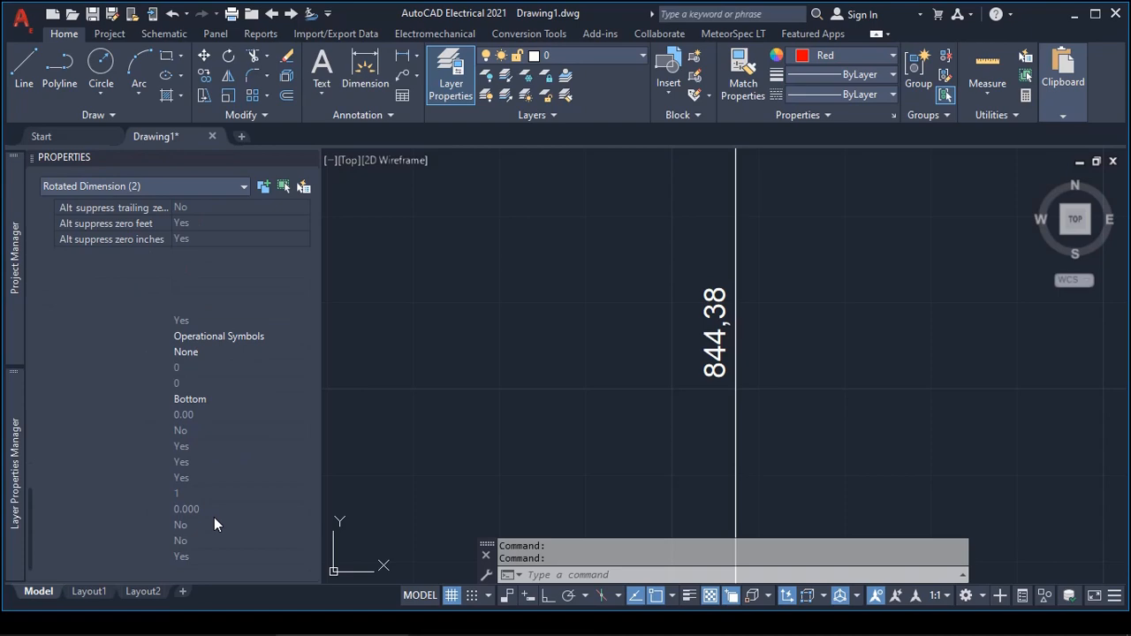
scroll(213, 511, up, 15)
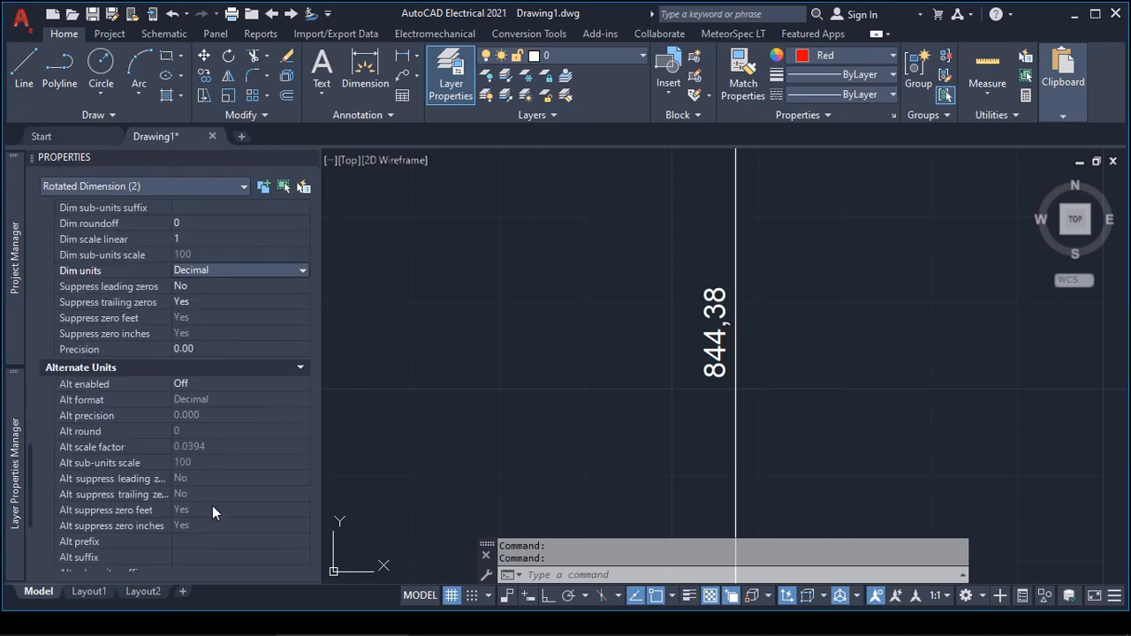
scroll(541, 264, down, 2)
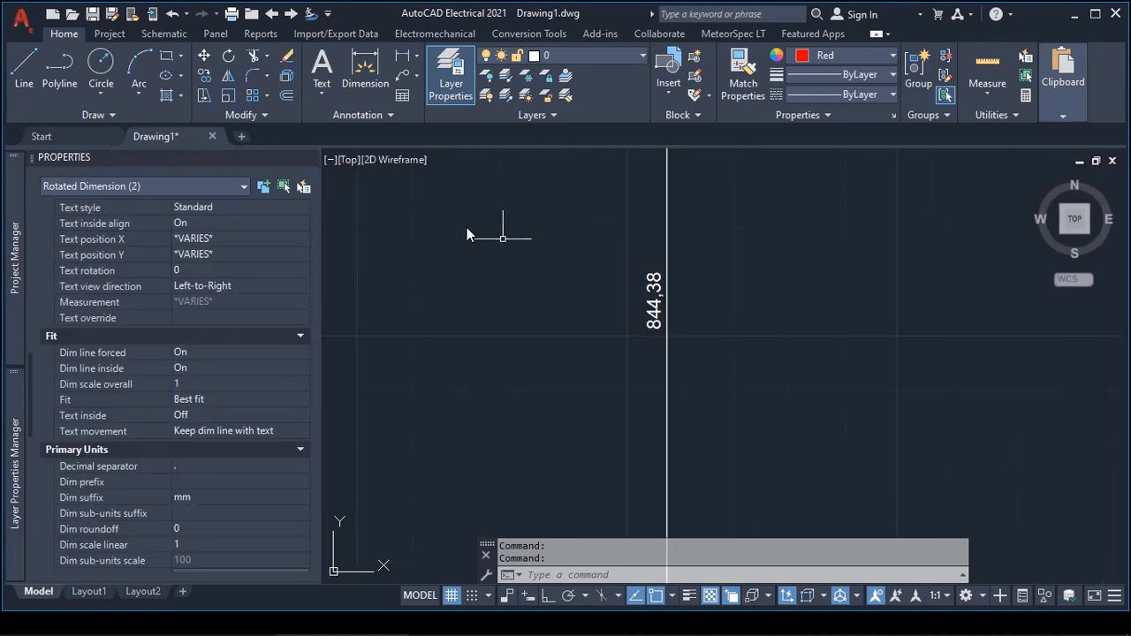
Hide the dimension properties and examine the text of the horizontal dimension below the plan.
click(295, 158)
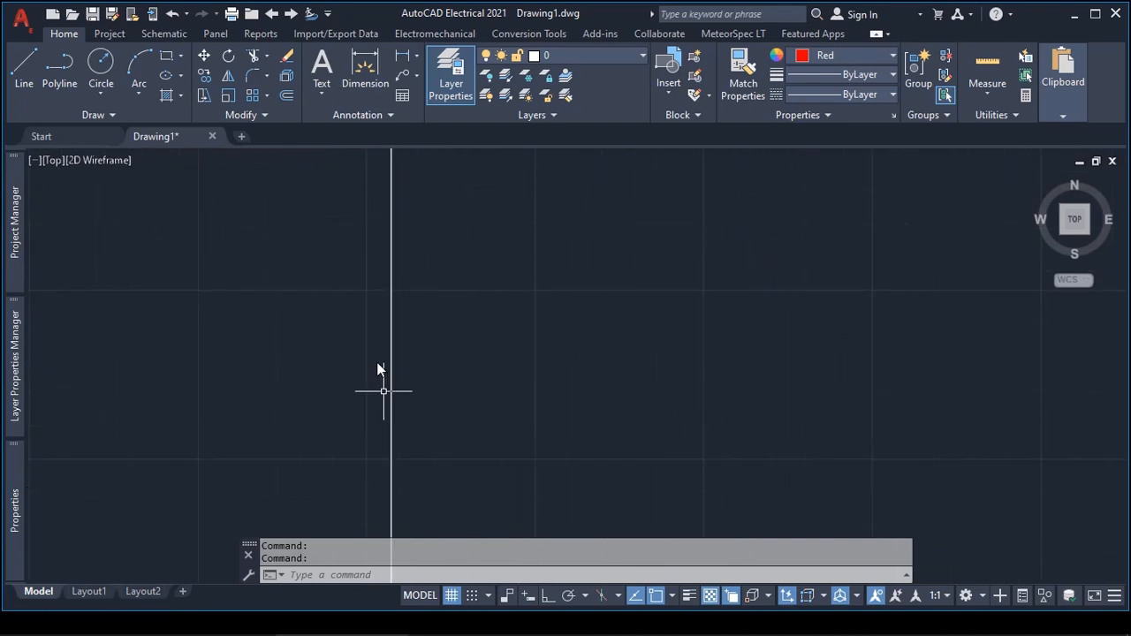
scroll(393, 451, down, 3)
middle_drag(445, 434, 353, 195)
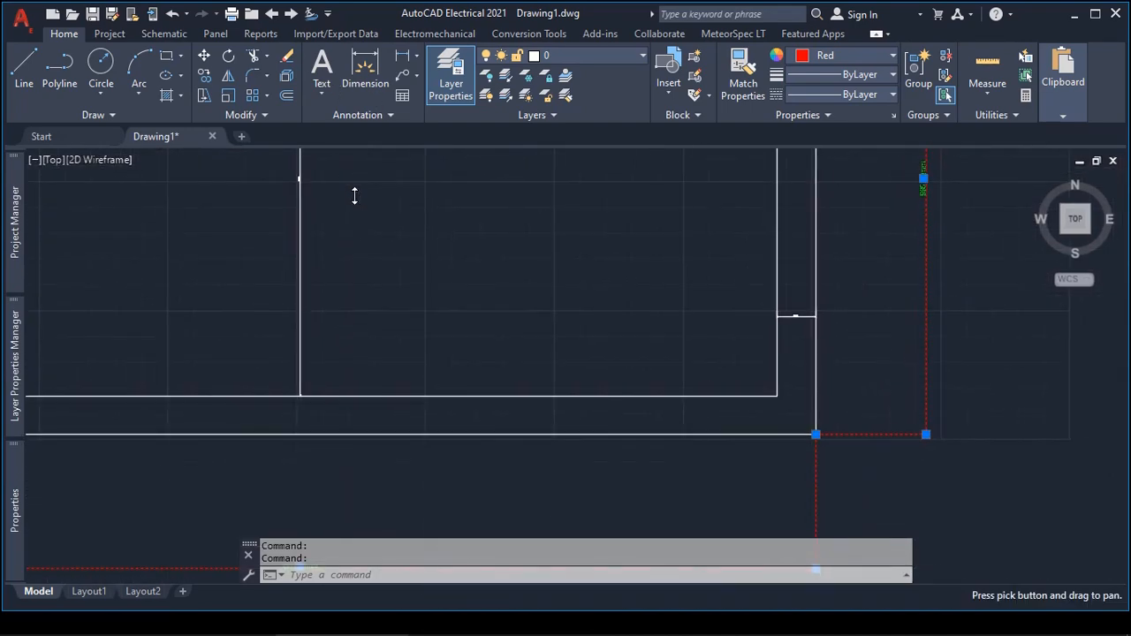
scroll(361, 221, down, 2)
mouse_move(266, 458)
middle_down()
mouse_move(331, 377)
mouse_move(383, 348)
middle_up()
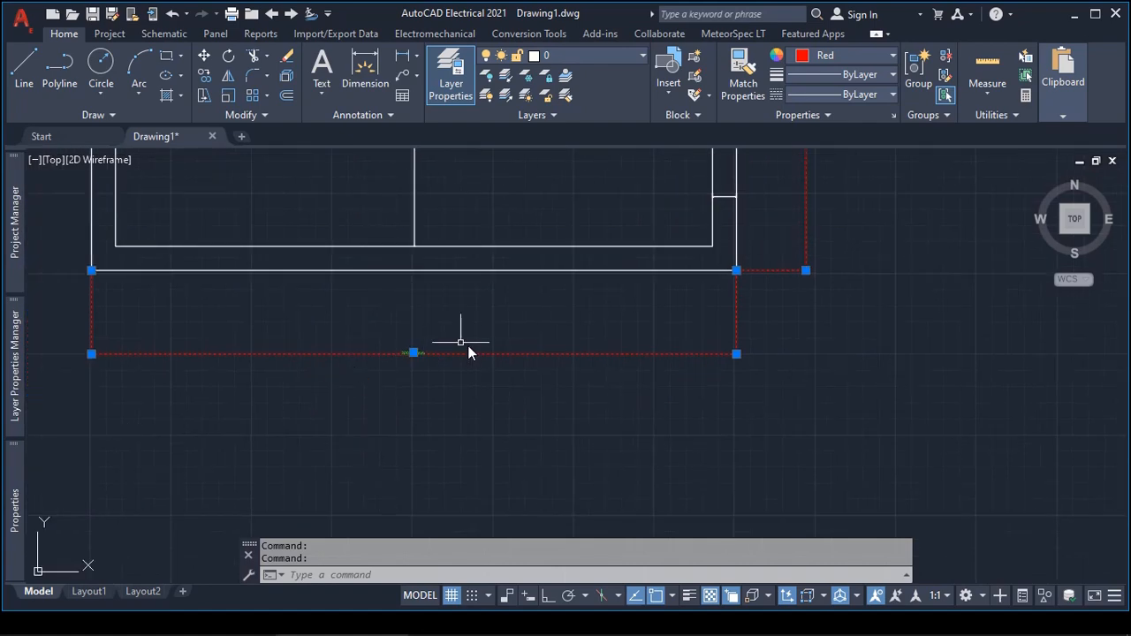
scroll(439, 315, up, 4)
click(432, 317)
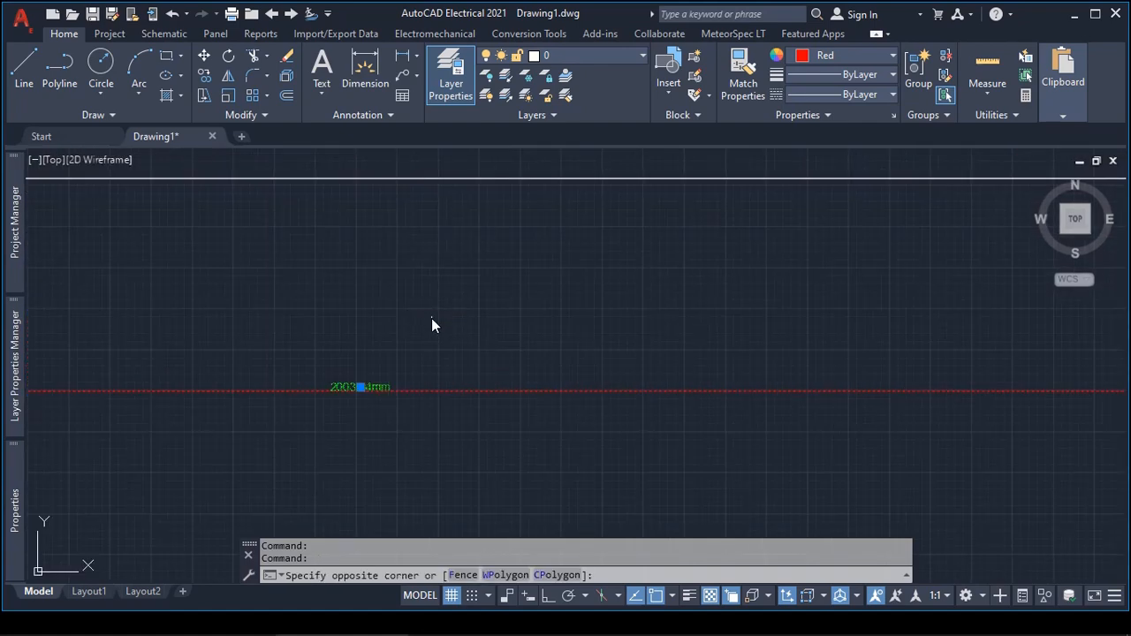
click(433, 319)
click(432, 319)
click(433, 319)
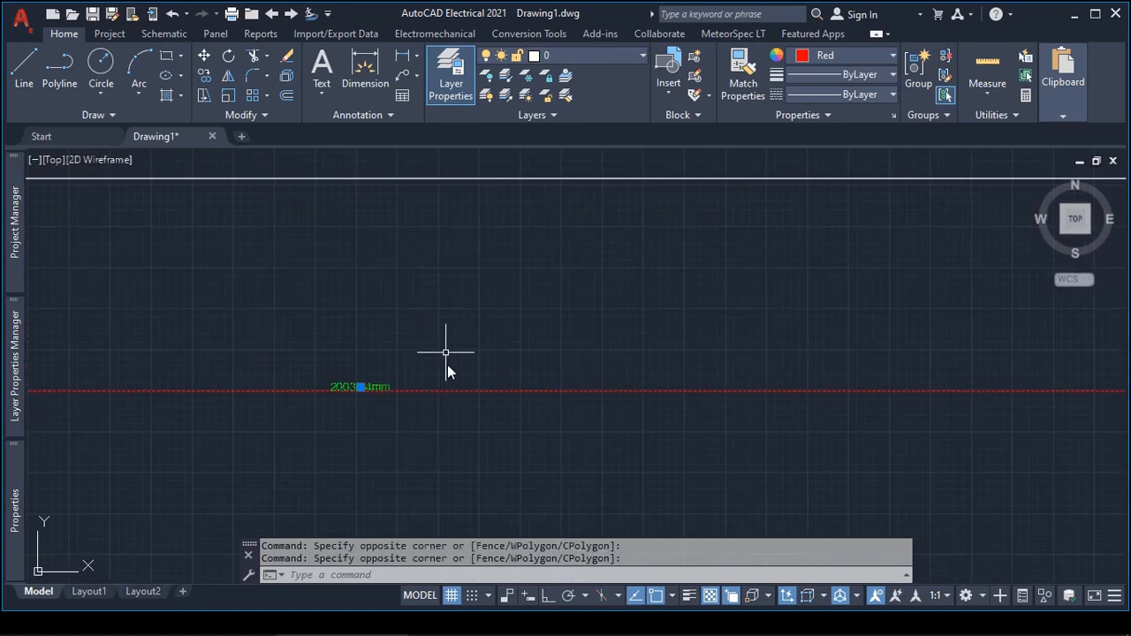
click(438, 419)
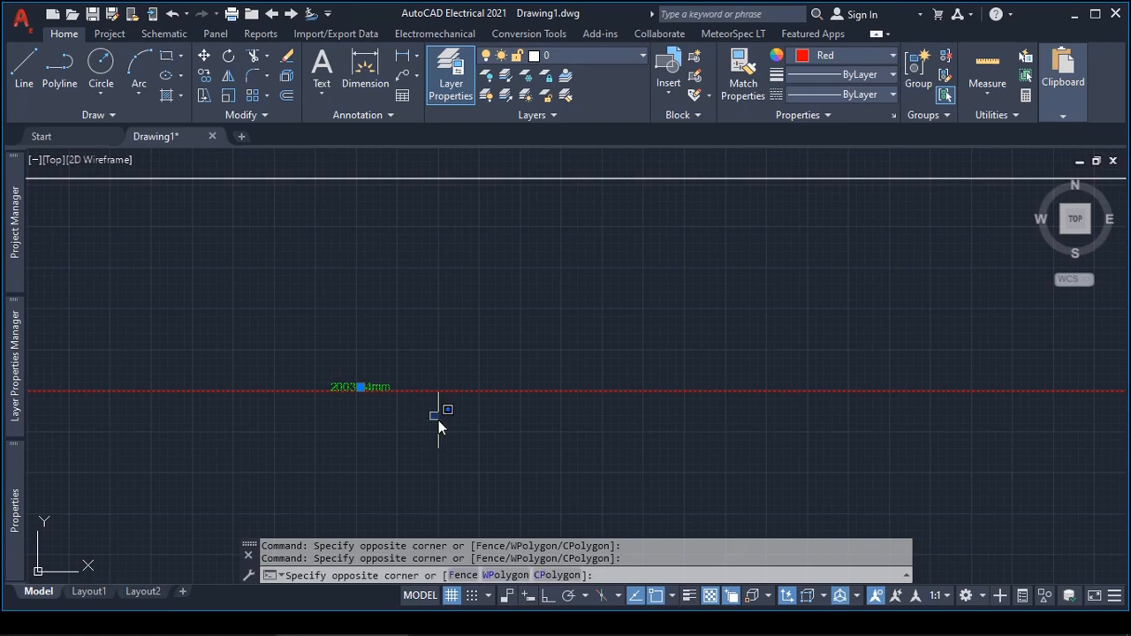
Clear the selection and examine the horizontal dimension's text and the arrowhead at its right end below the plan.
click(438, 420)
key(Escape)
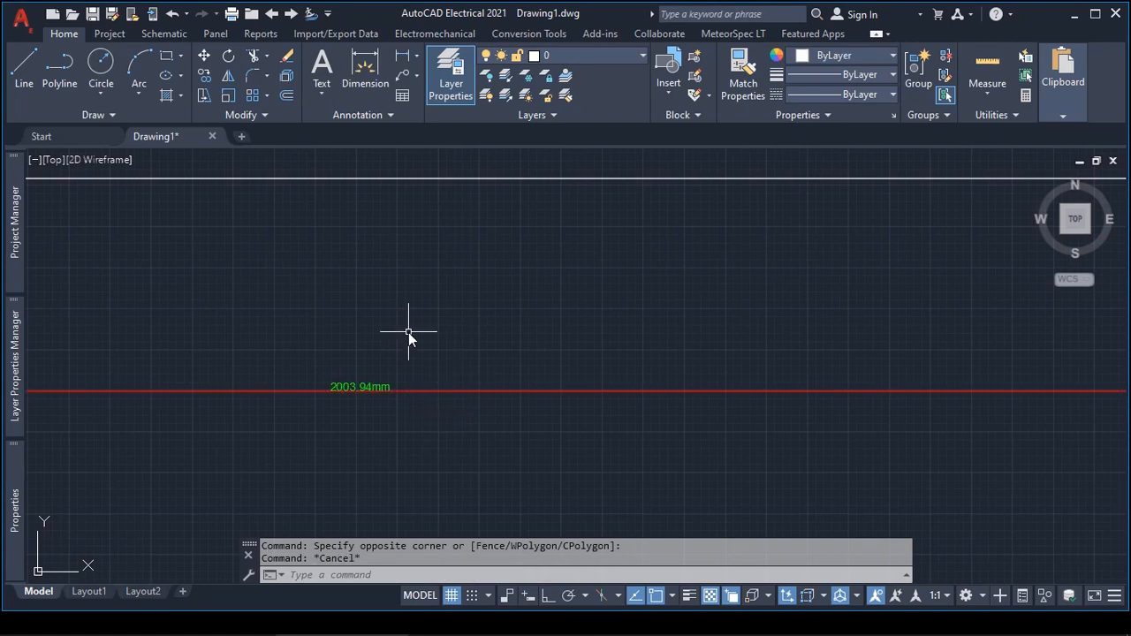
scroll(394, 354, up, 5)
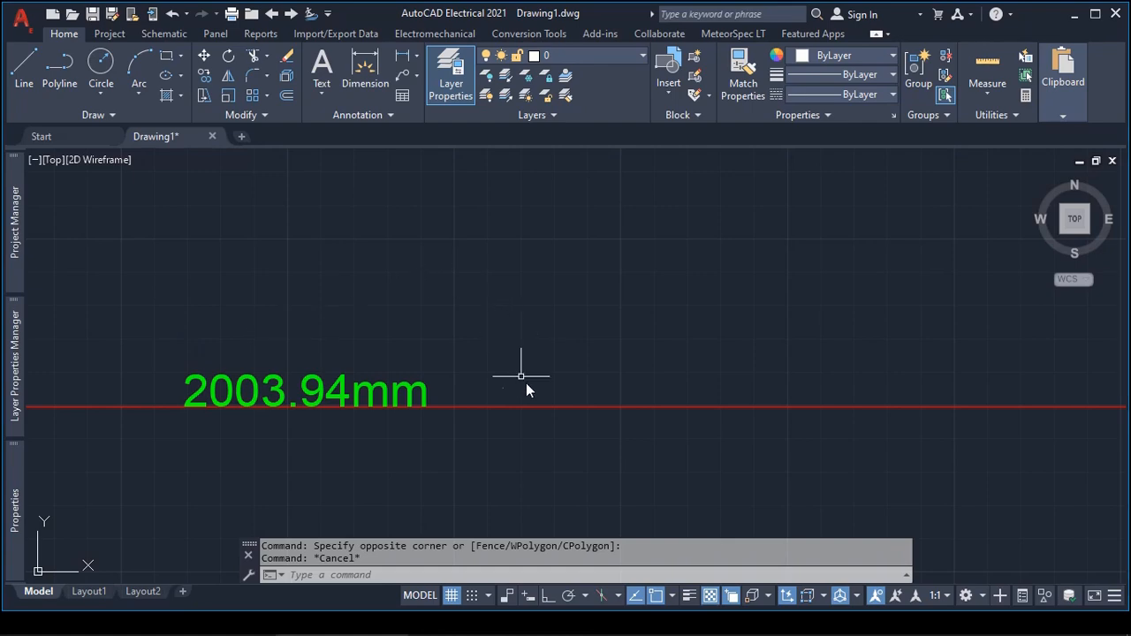
scroll(726, 323, down, 4)
mouse_move(757, 278)
middle_down()
mouse_move(465, 291)
mouse_move(220, 383)
middle_up()
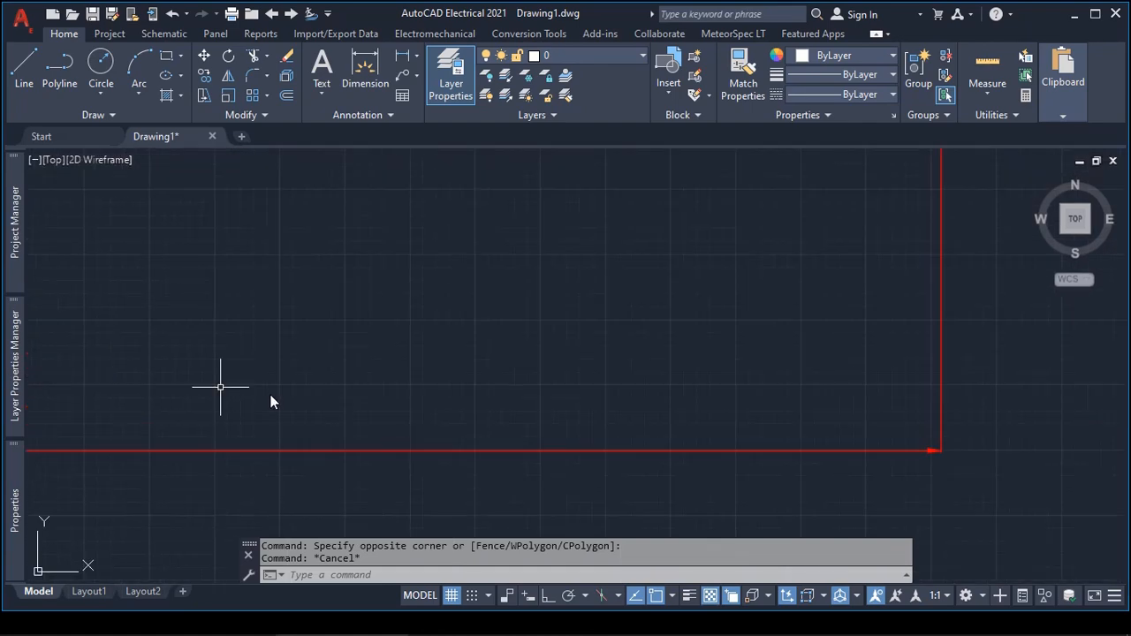
middle_drag(645, 395, 195, 331)
scroll(470, 378, up, 4)
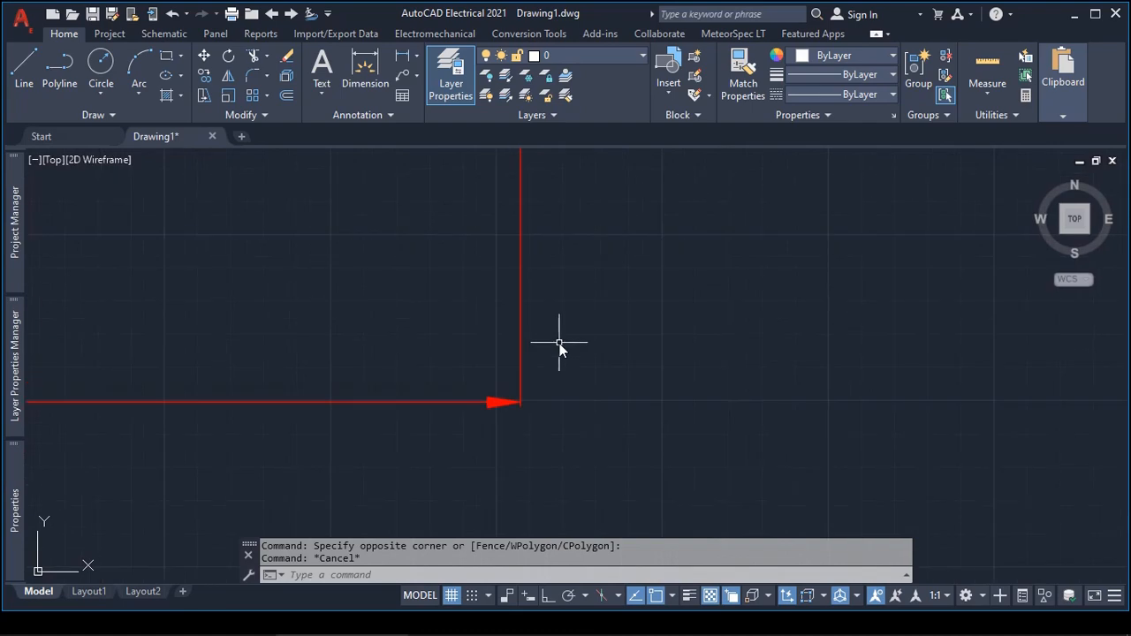
scroll(547, 378, up, 2)
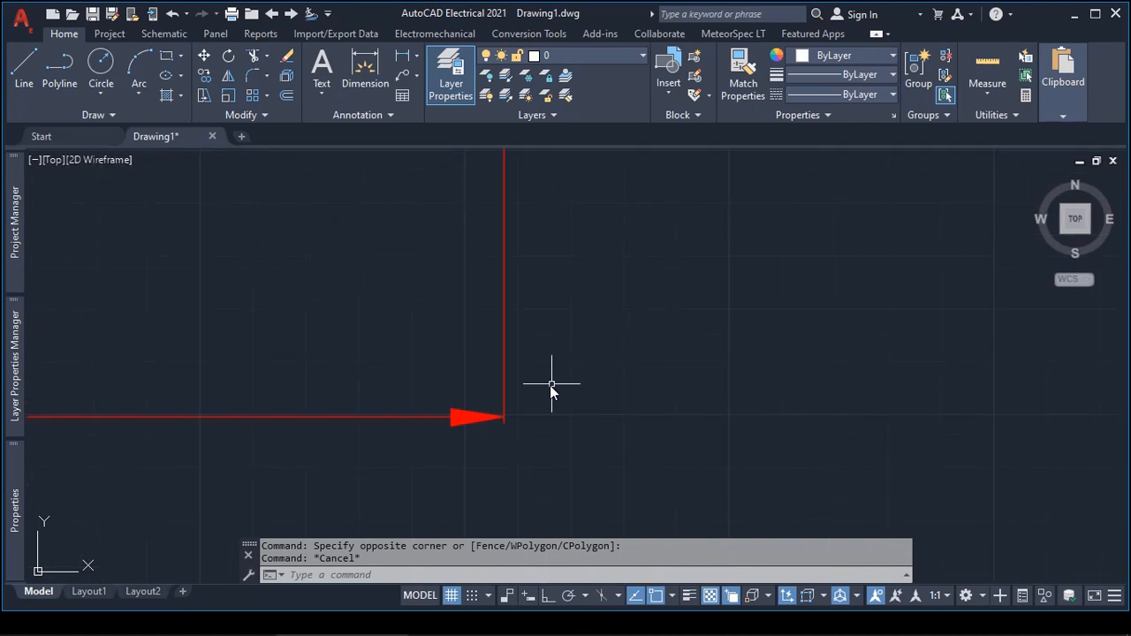
scroll(544, 387, up, 2)
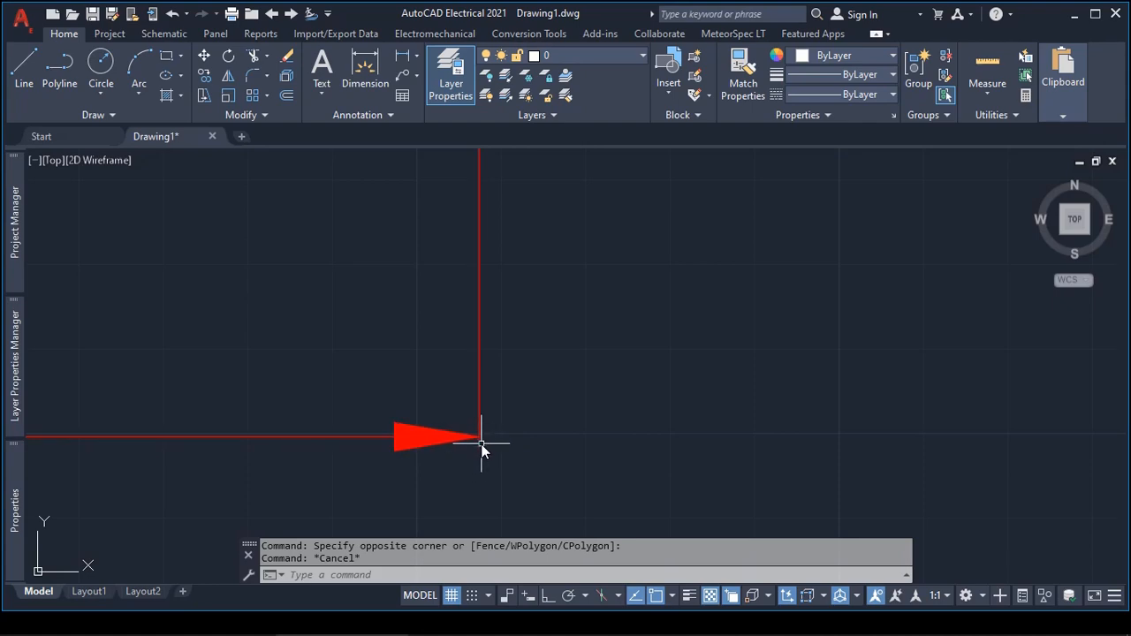
Examine the offset between the dimension extension lines and the plan's lower-right outer corner.
scroll(565, 292, down, 2)
scroll(608, 530, down, 3)
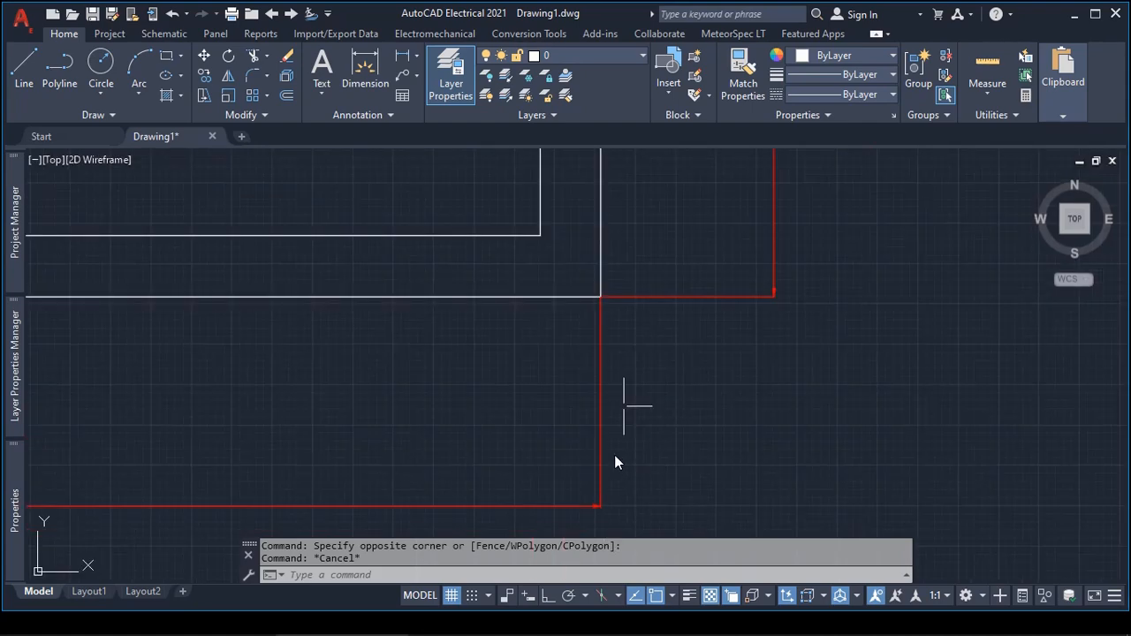
scroll(584, 341, up, 5)
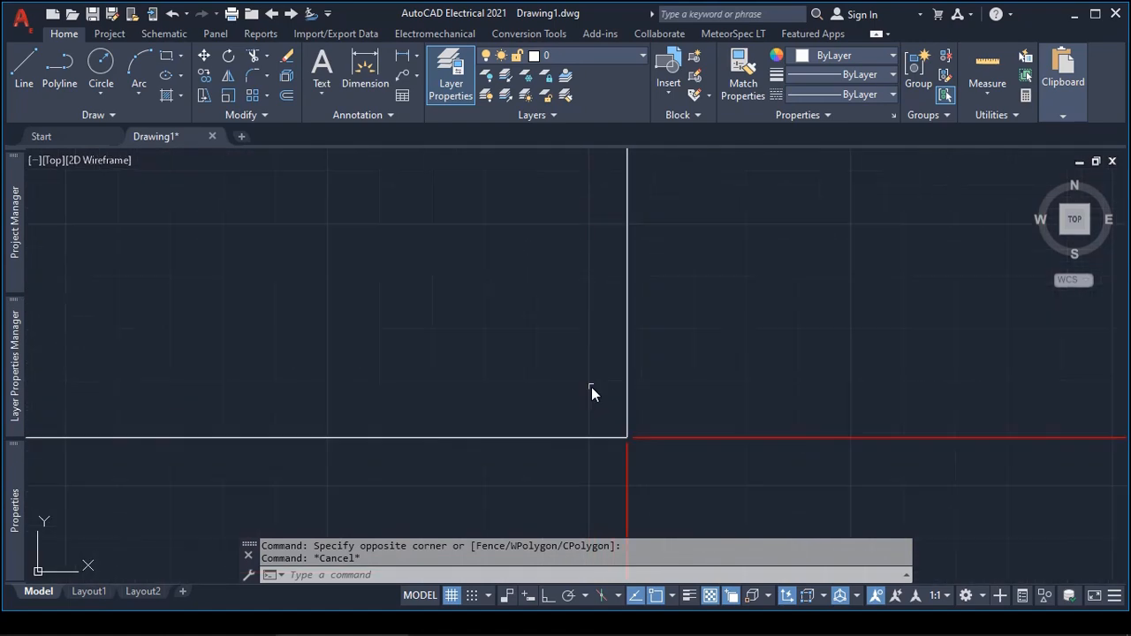
middle_drag(587, 473, 492, 442)
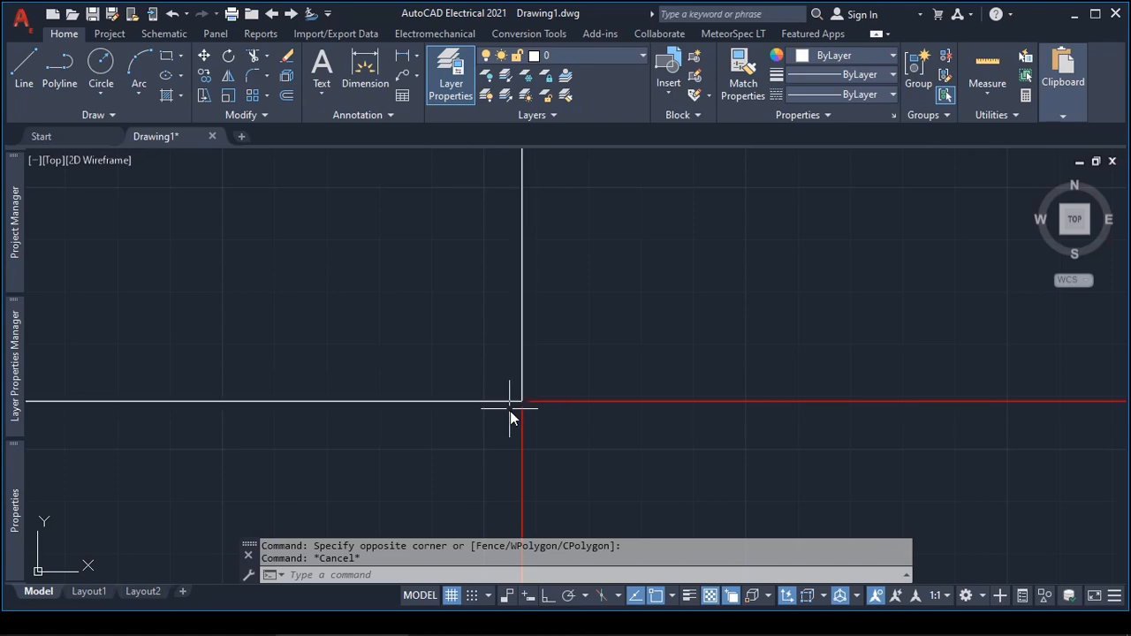
scroll(517, 407, up, 6)
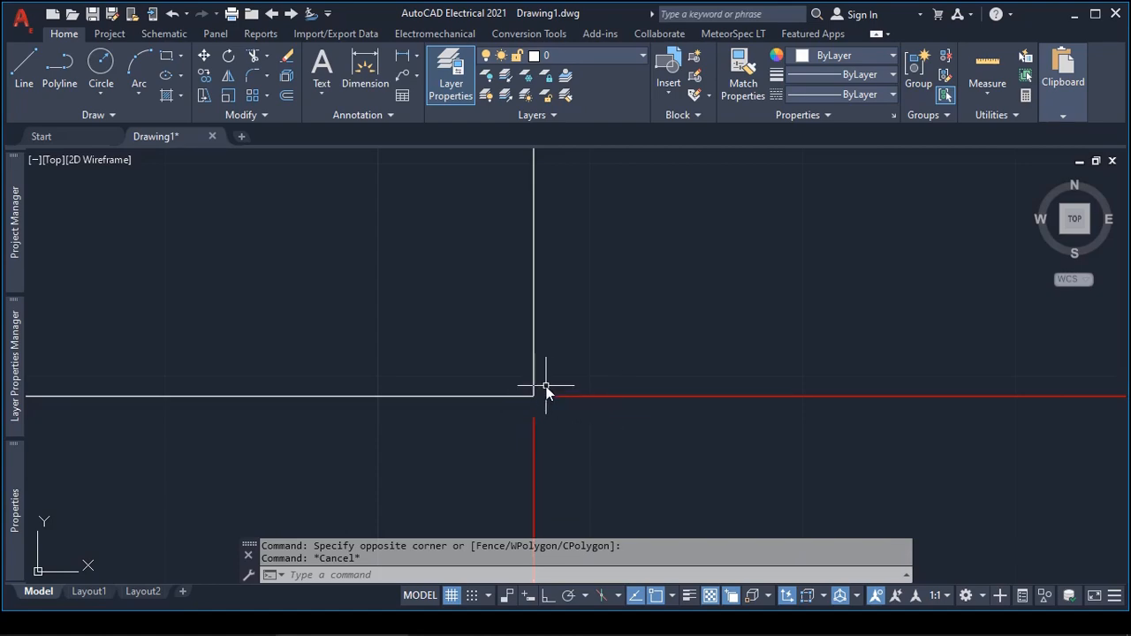
middle_drag(571, 392, 705, 346)
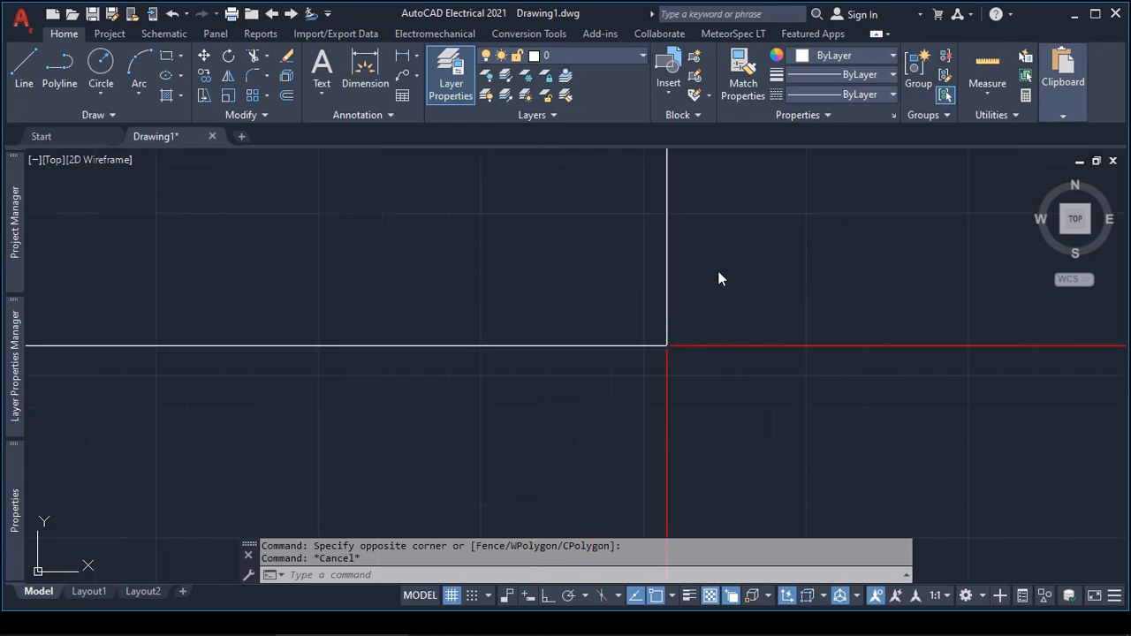
mouse_move(719, 272)
middle_down()
mouse_move(598, 317)
mouse_move(261, 351)
middle_up()
Compare the small wall-thickness dimension near the lower-right corner with the red outer dimensions, and return to the whole plan.
scroll(261, 351, down, 4)
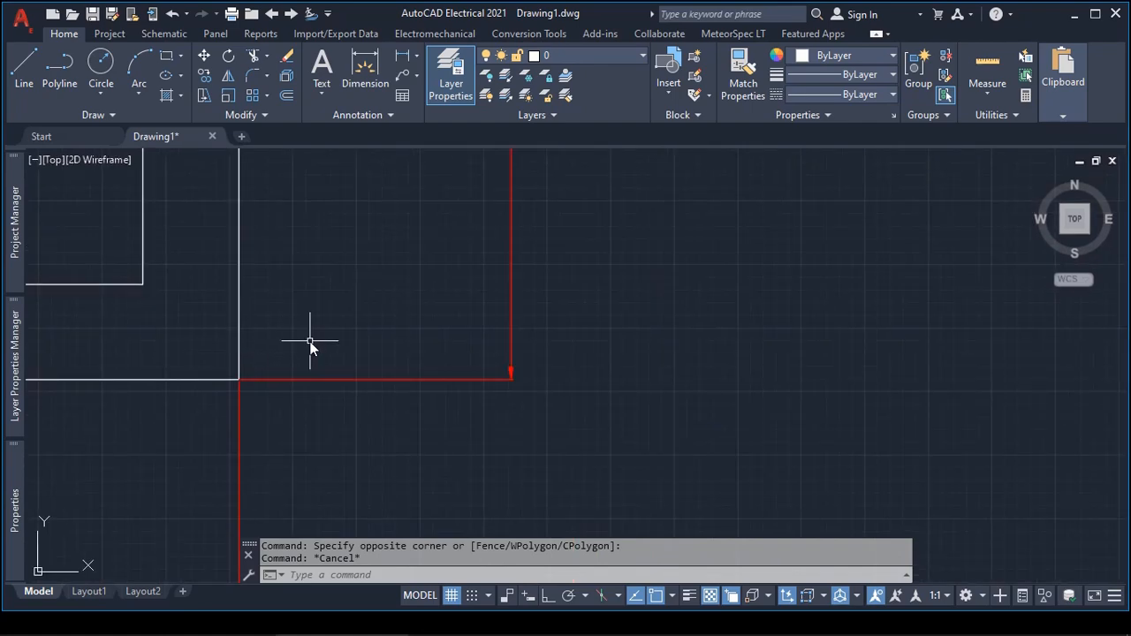
scroll(314, 331, down, 2)
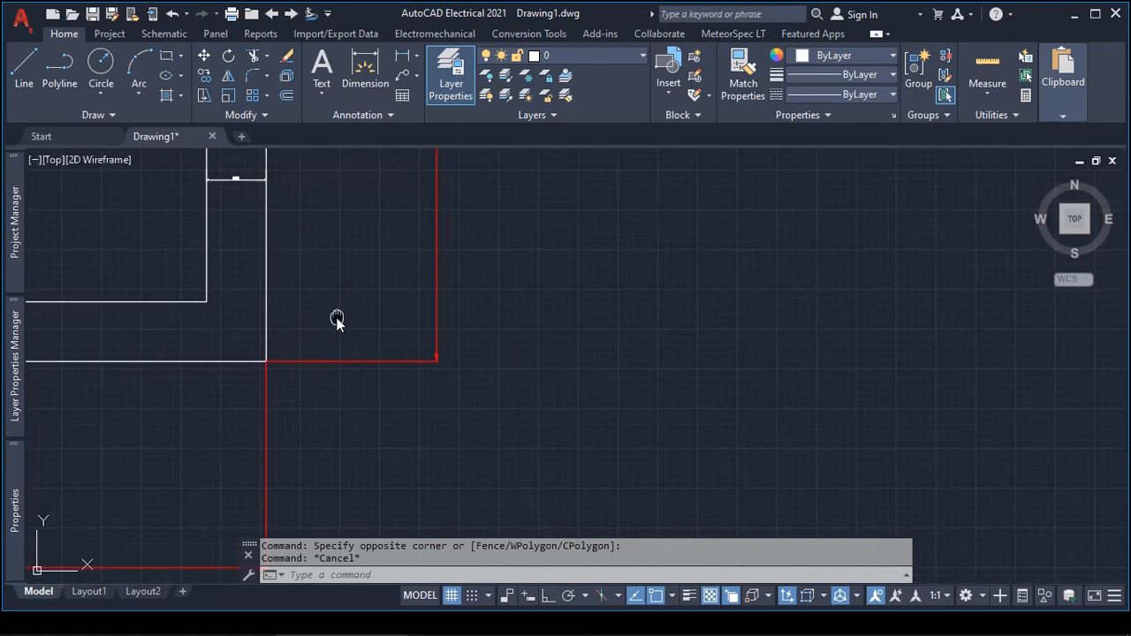
middle_drag(336, 321, 305, 442)
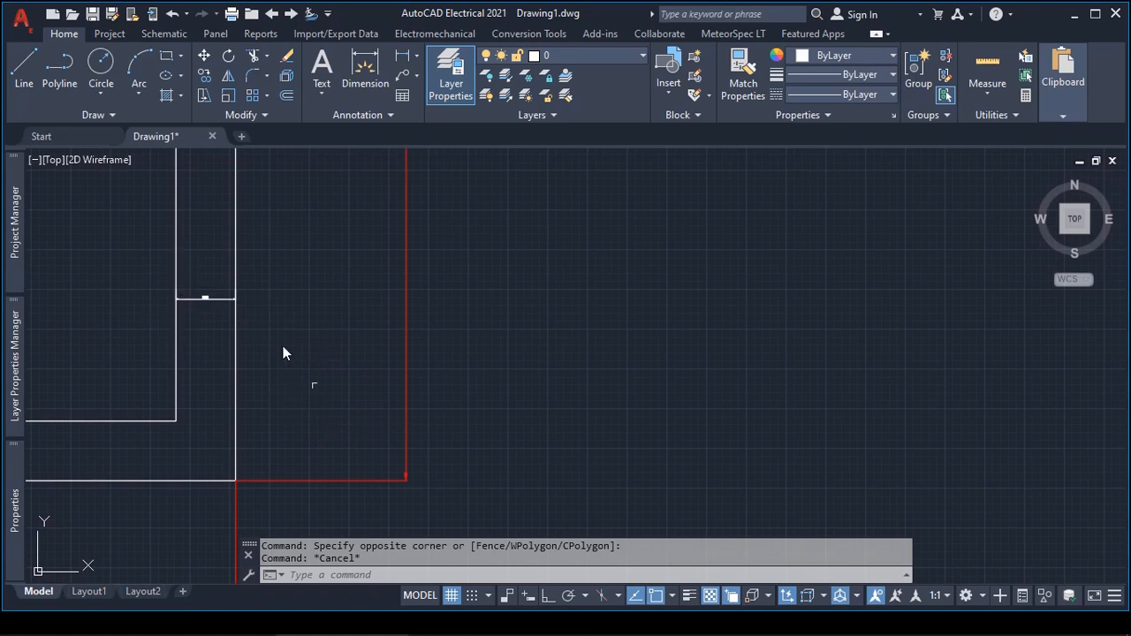
scroll(205, 302, up, 8)
scroll(196, 348, down, 2)
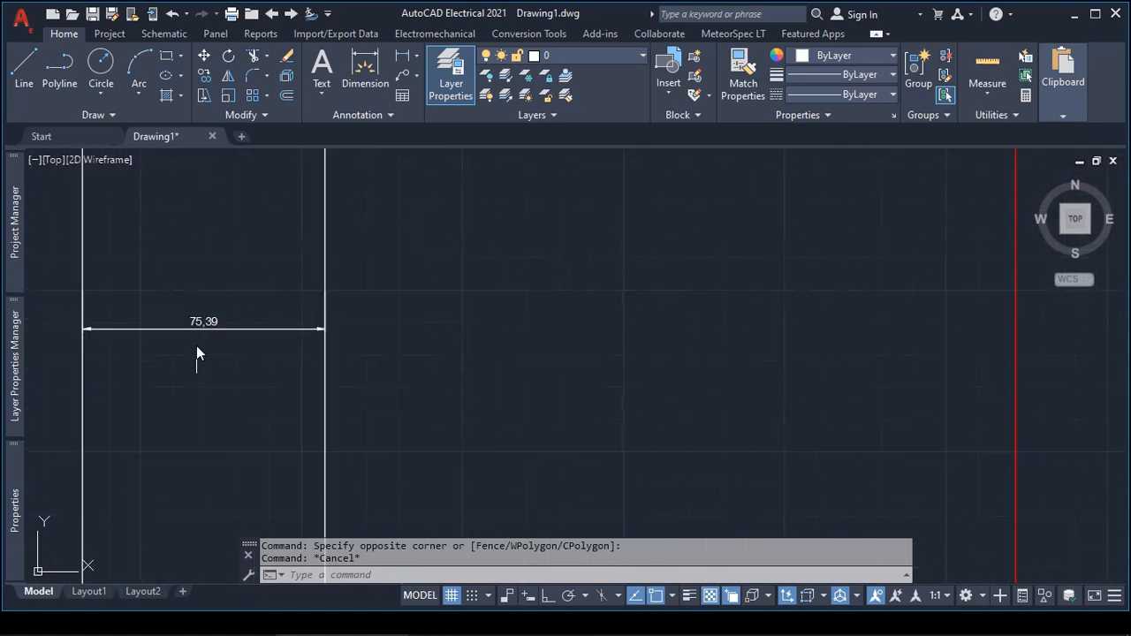
scroll(196, 353, down, 3)
scroll(291, 472, up, 3)
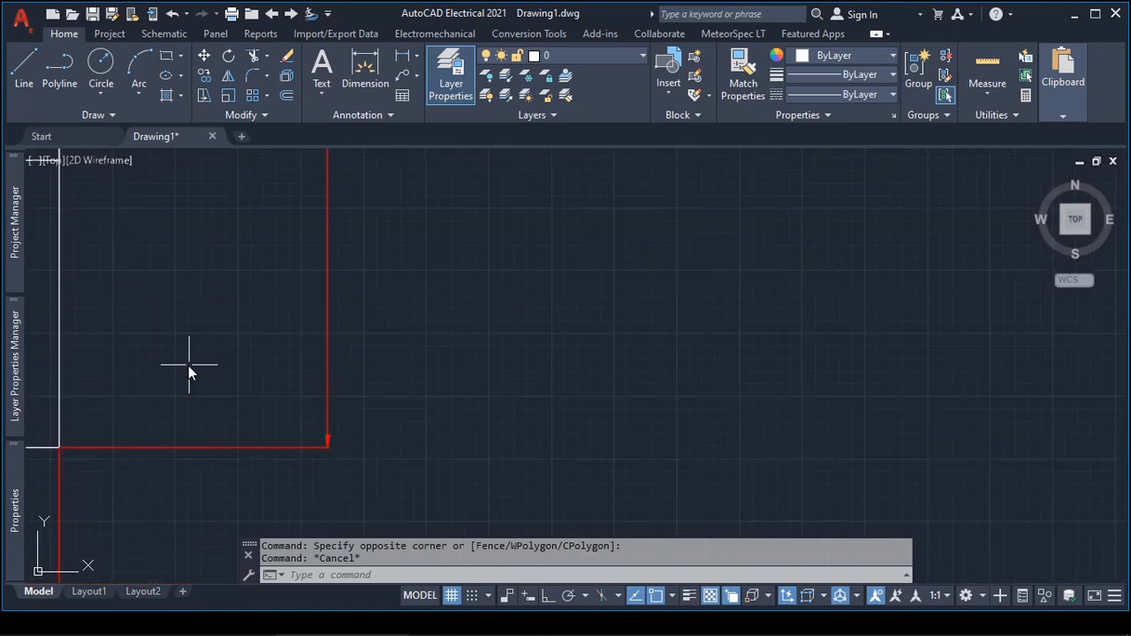
scroll(263, 370, down, 3)
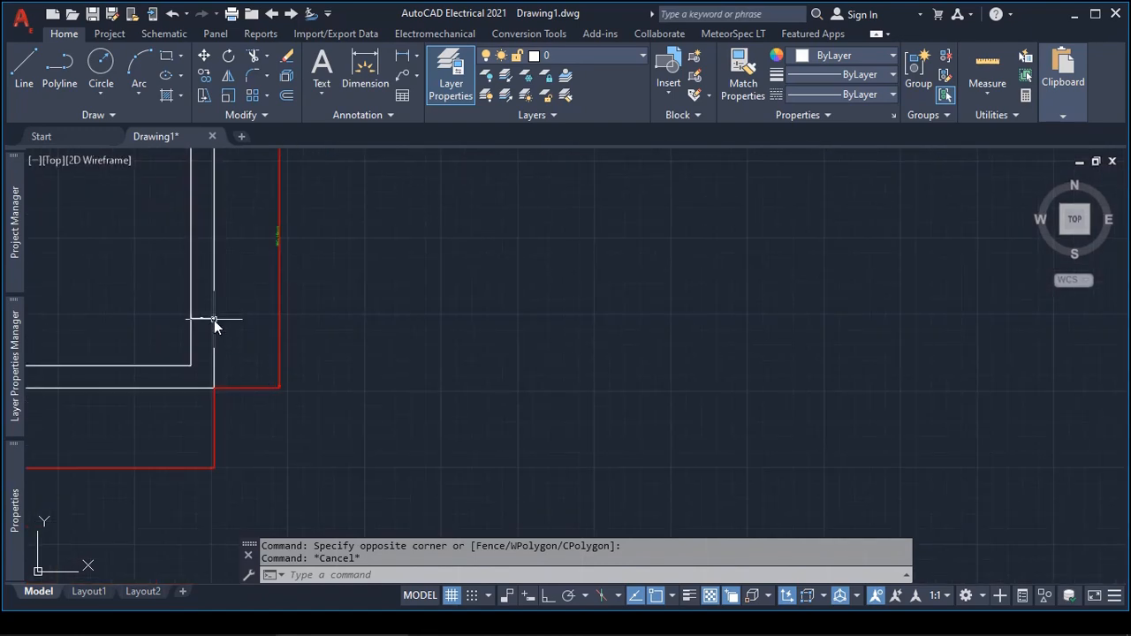
scroll(416, 352, up, 4)
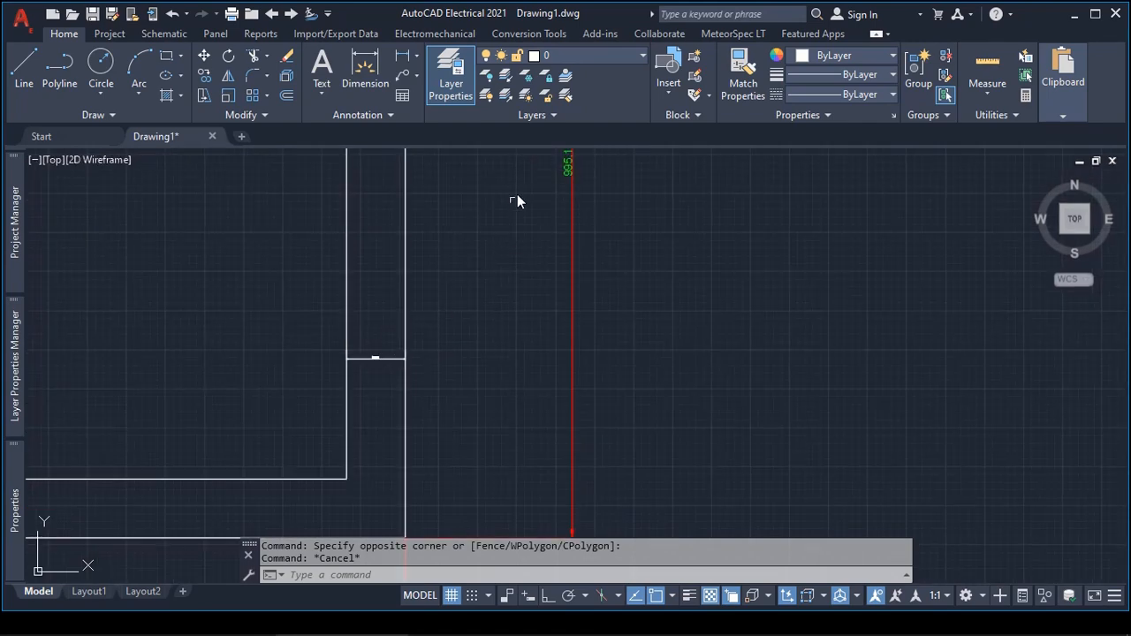
click(367, 358)
key(Escape)
scroll(449, 312, down, 5)
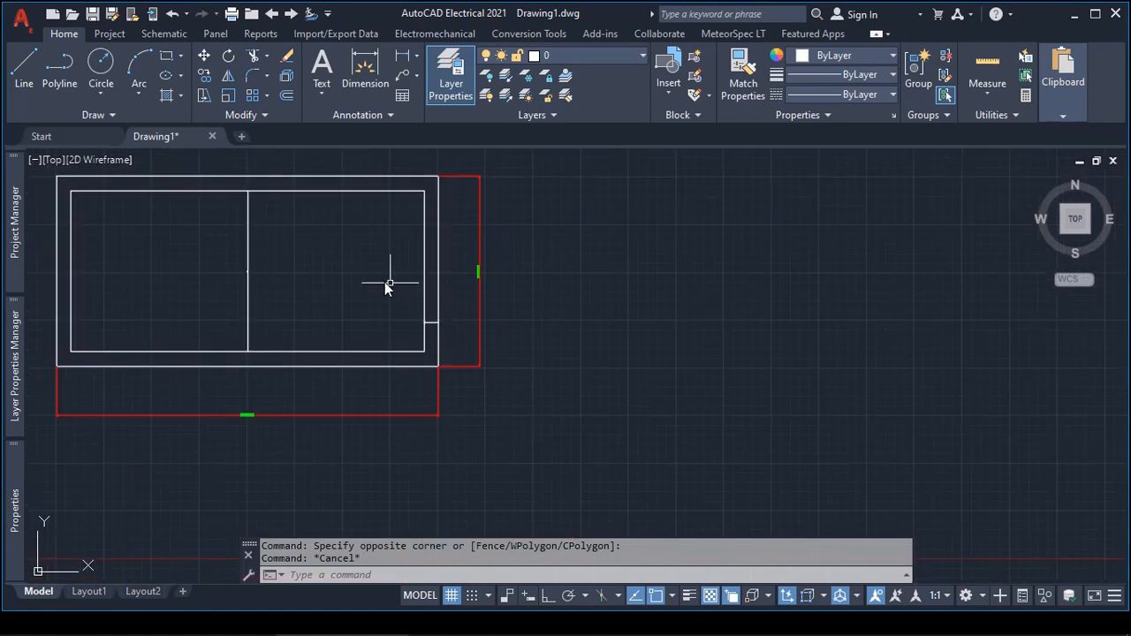
middle_drag(380, 272, 602, 284)
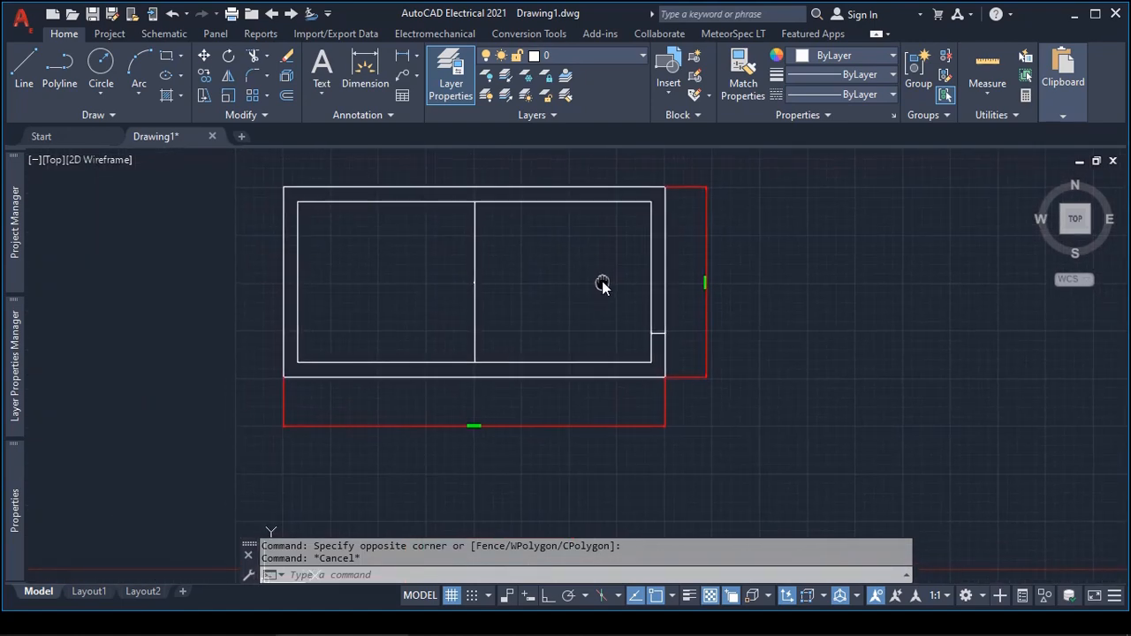